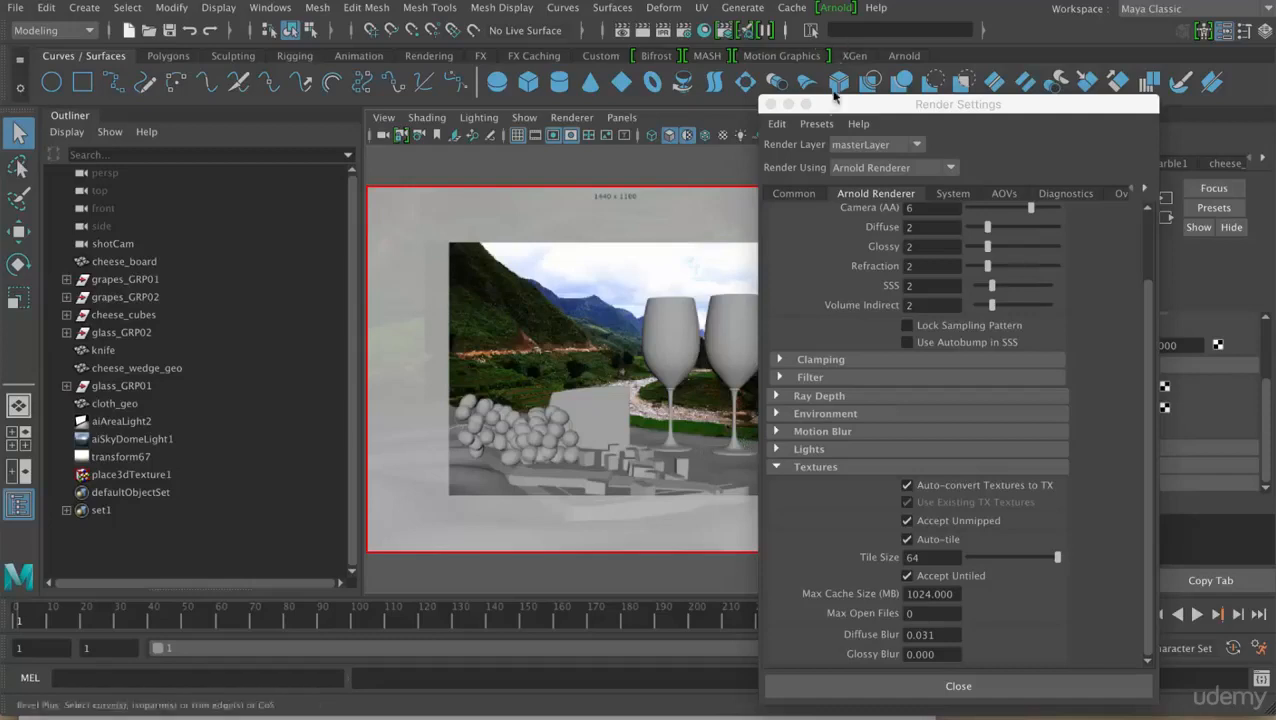
# Close the render settings and assign a new aiStandard material to cloth_geo.
pyautogui.moveTo(762, 106); pyautogui.dragTo(838, 96)
pyautogui.click(845, 97)
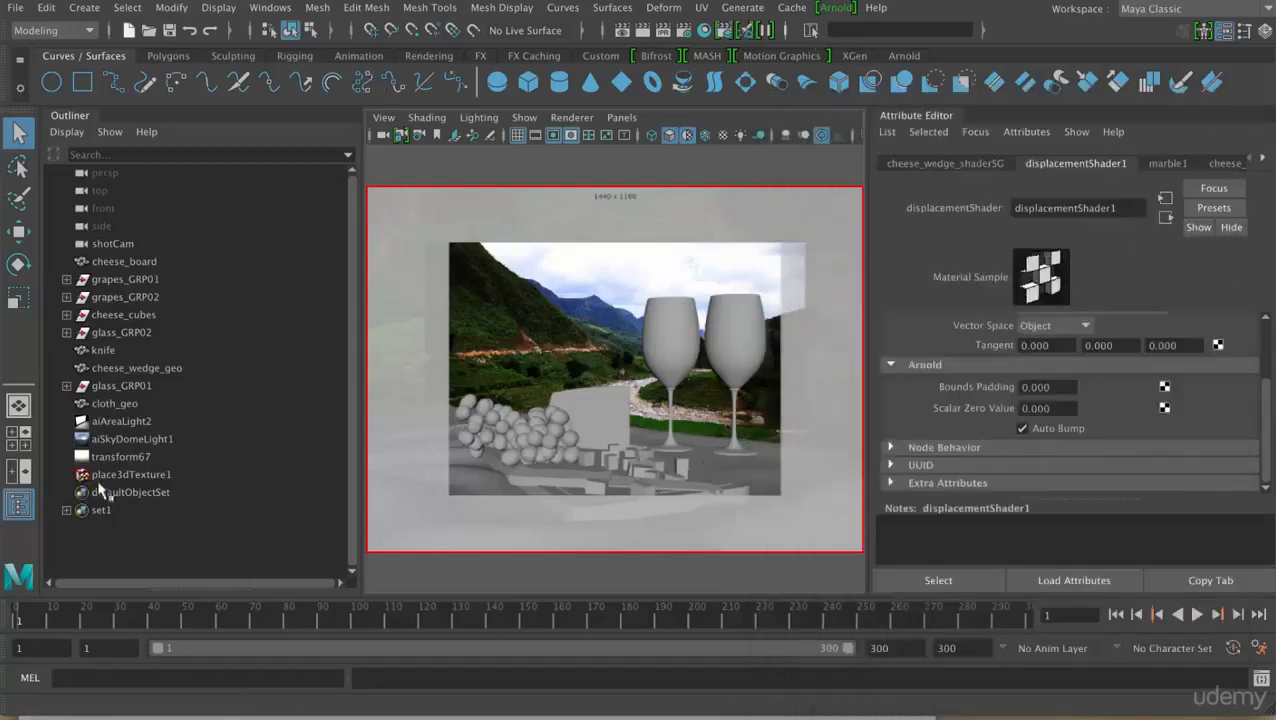
pyautogui.click(116, 403)
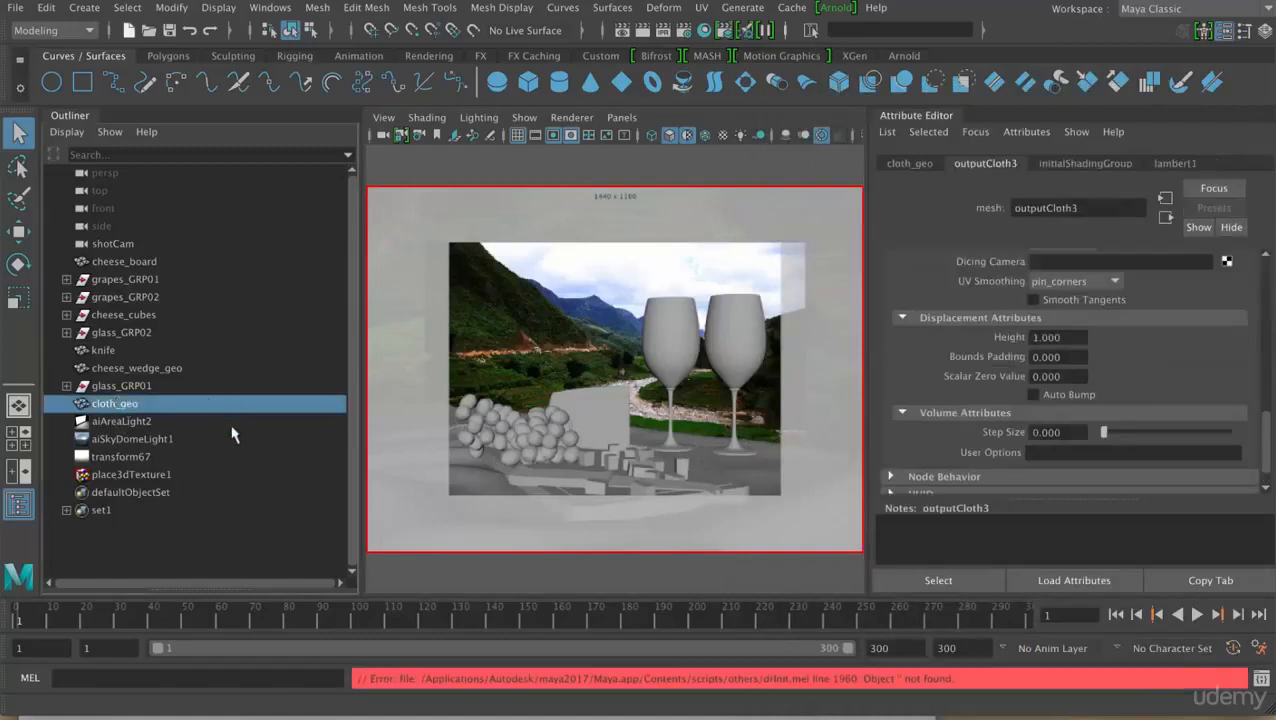
pyautogui.click(50, 30)
pyautogui.click(75, 128)
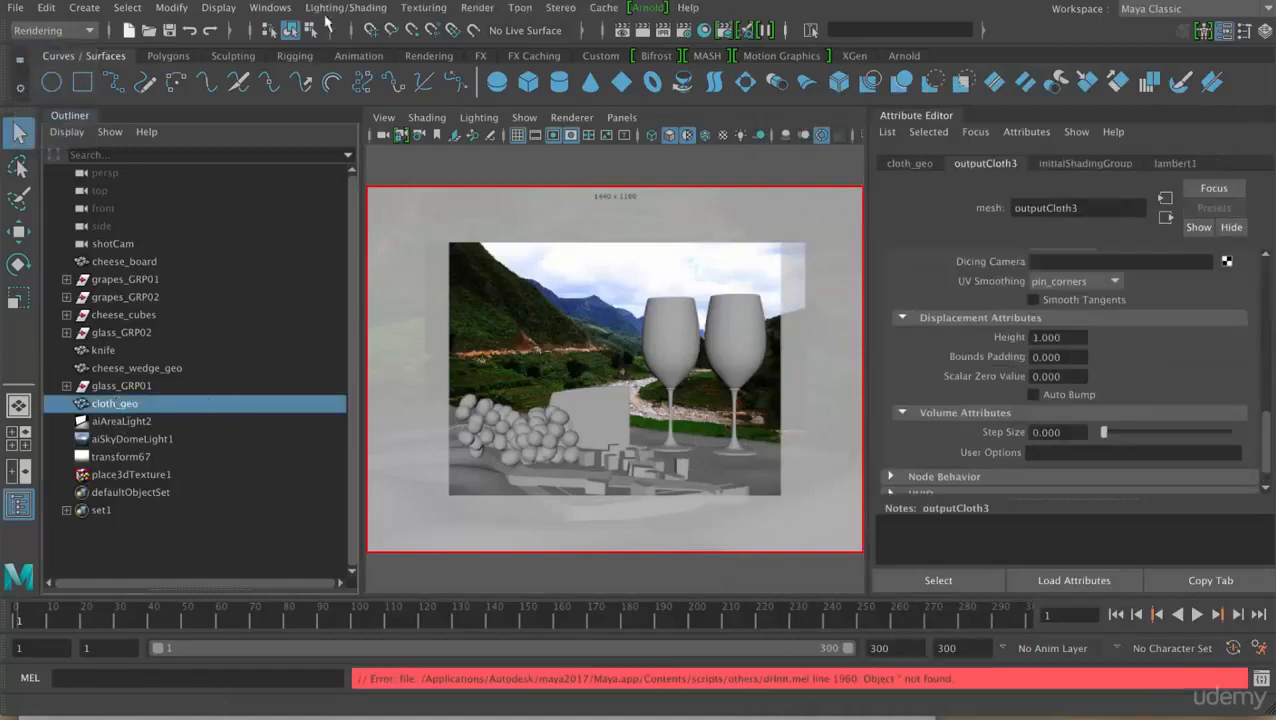
pyautogui.click(335, 9)
pyautogui.moveTo(472, 88)
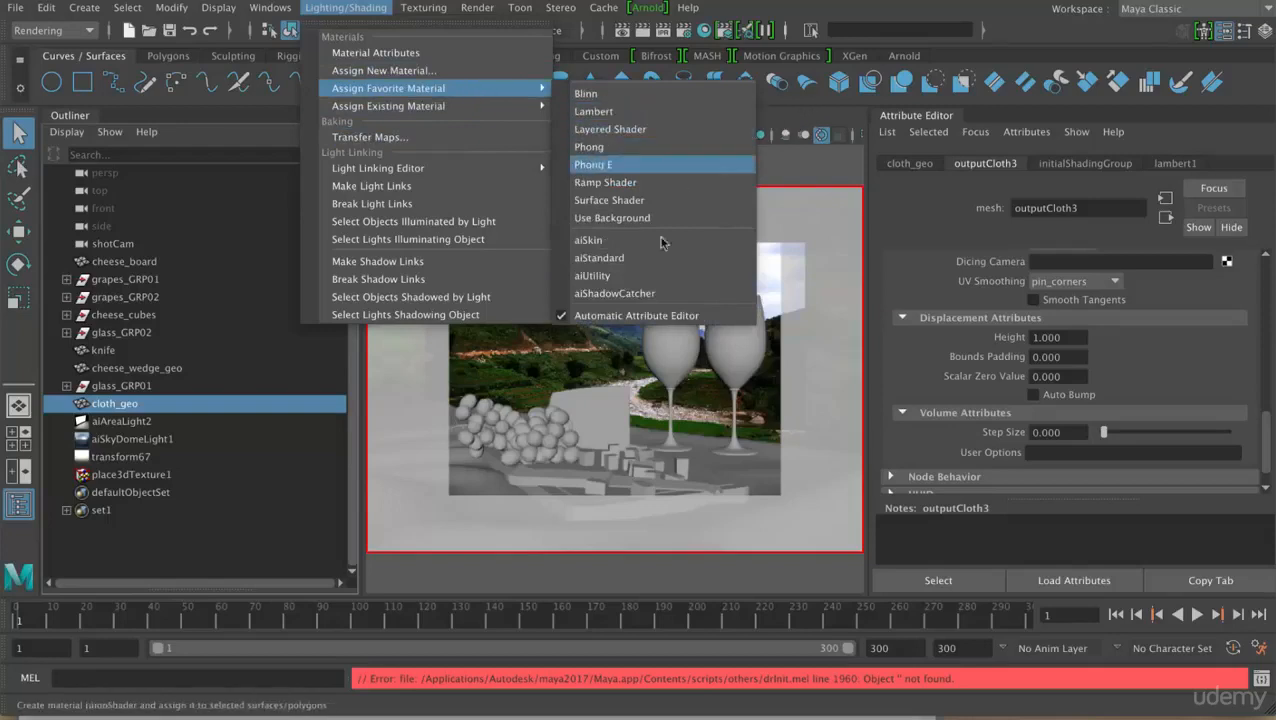
pyautogui.click(592, 259)
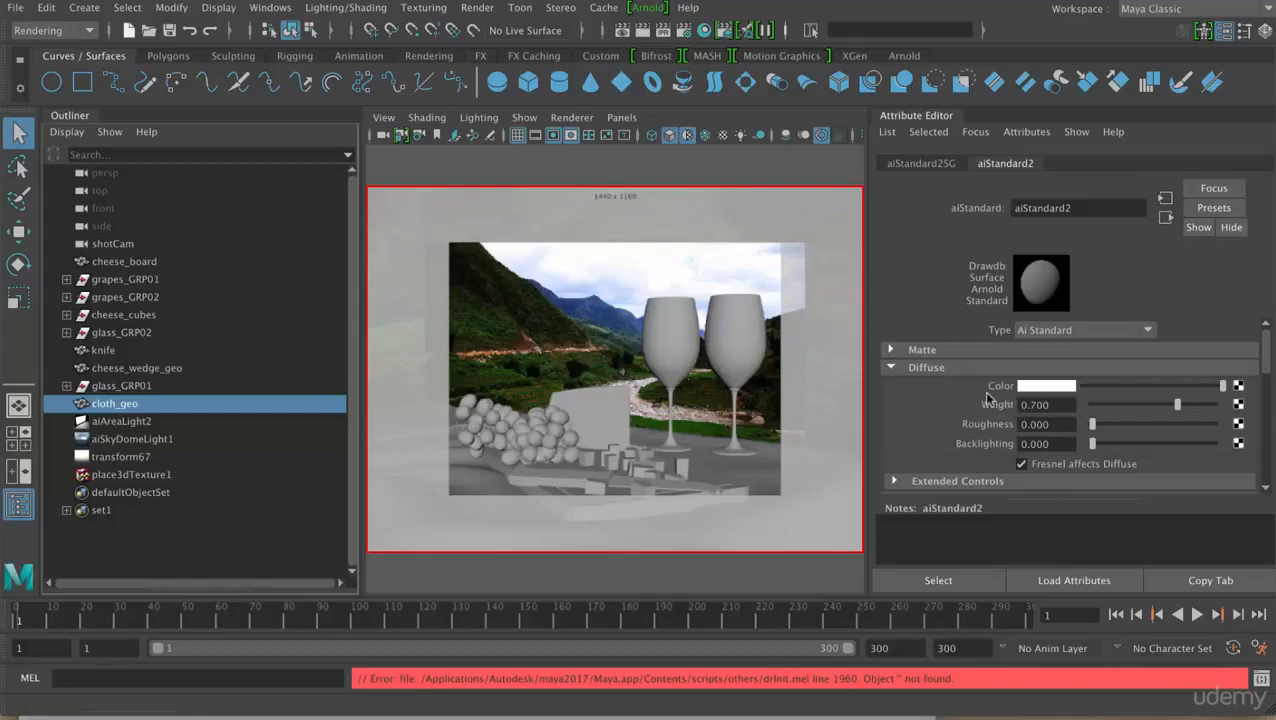
# Connect a File texture to the cloth material's diffuse Color and load cloth-color.tif from the textures folder.
pyautogui.click(1237, 386)
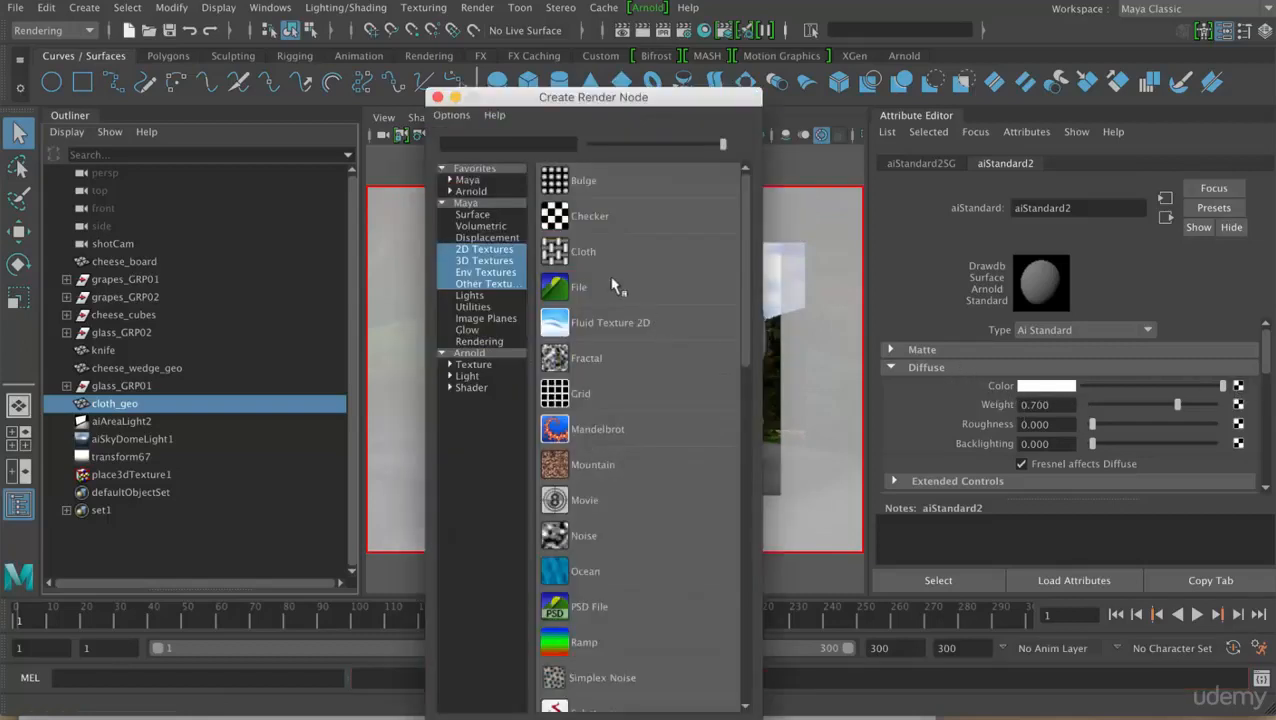
pyautogui.click(579, 288)
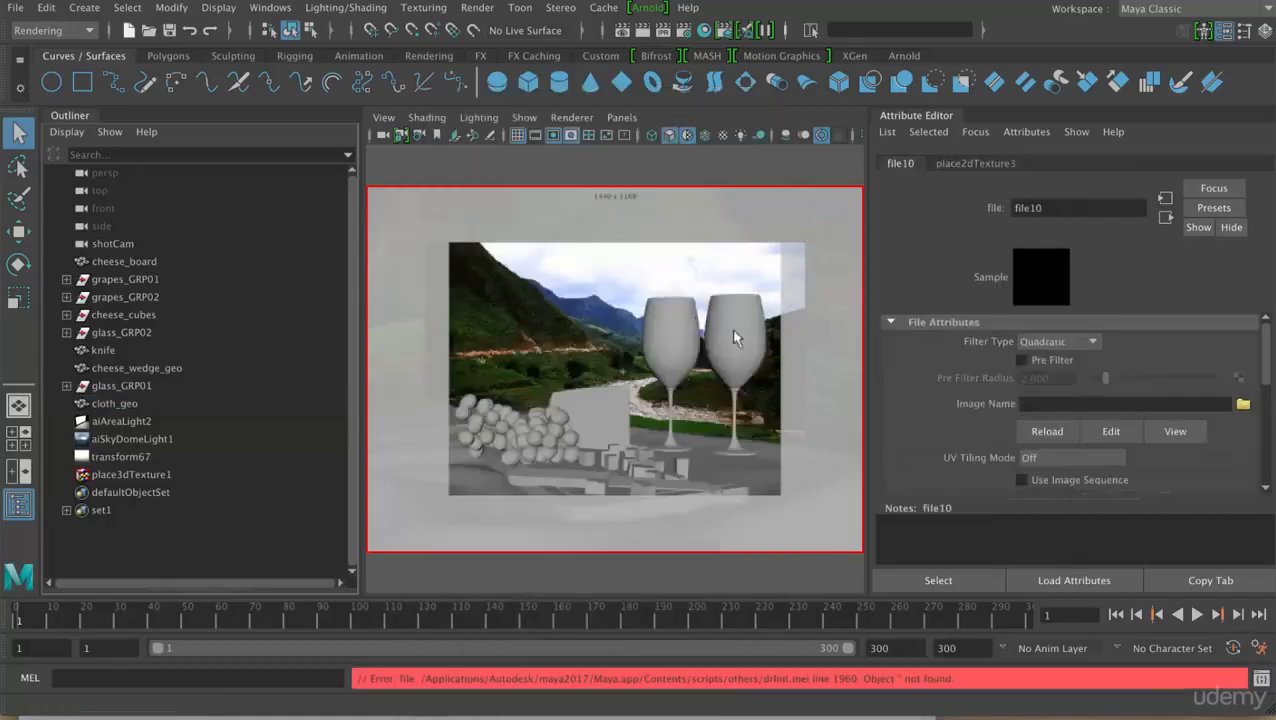
pyautogui.click(1244, 406)
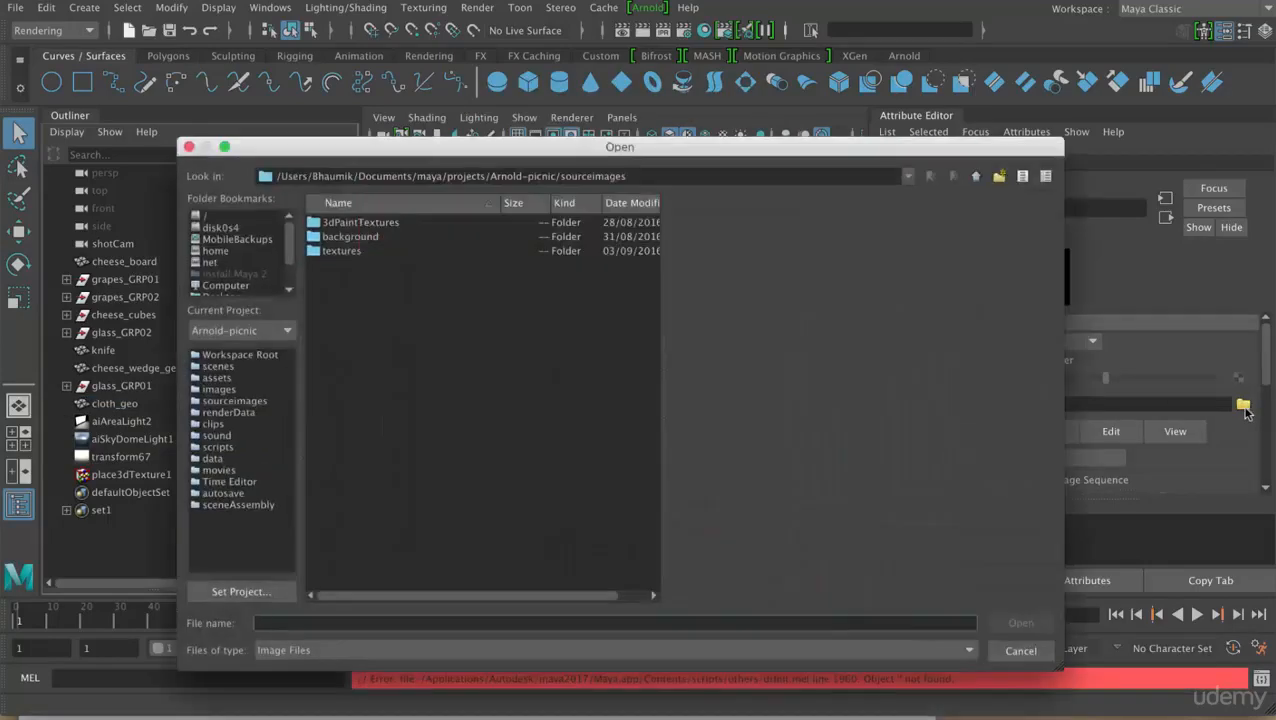
pyautogui.doubleClick(342, 251)
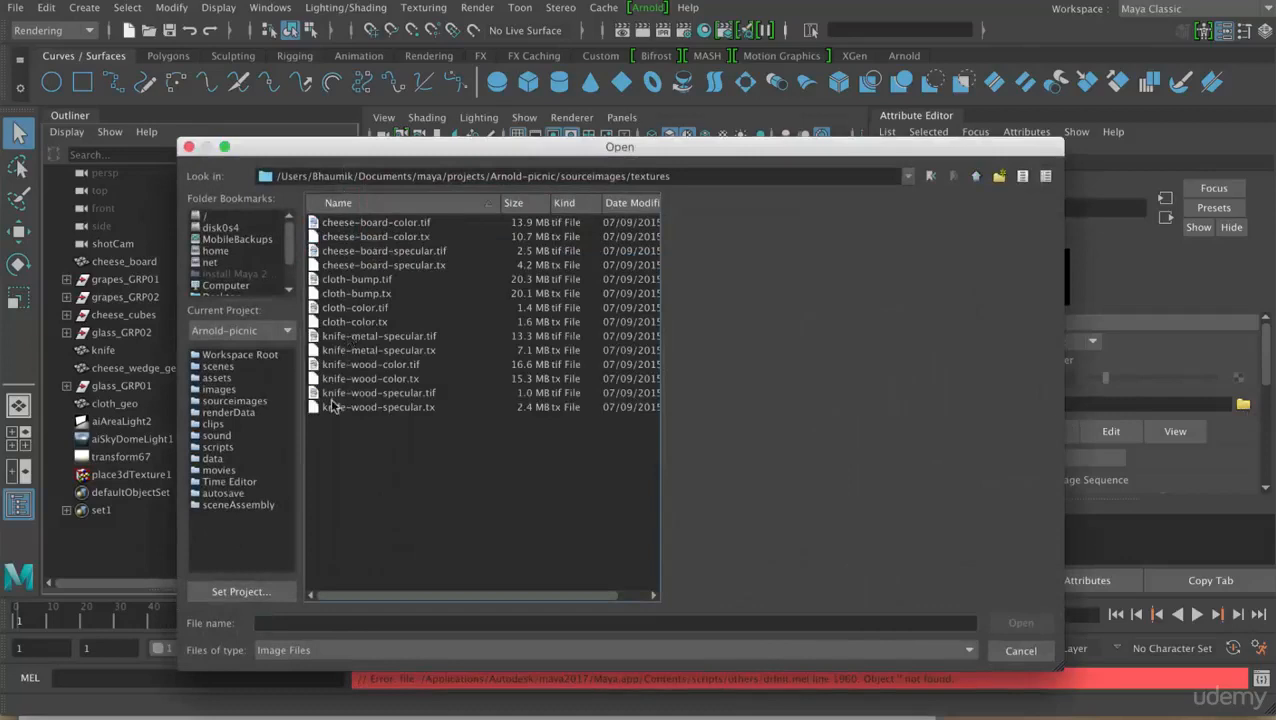
pyautogui.click(350, 307)
pyautogui.click(1020, 622)
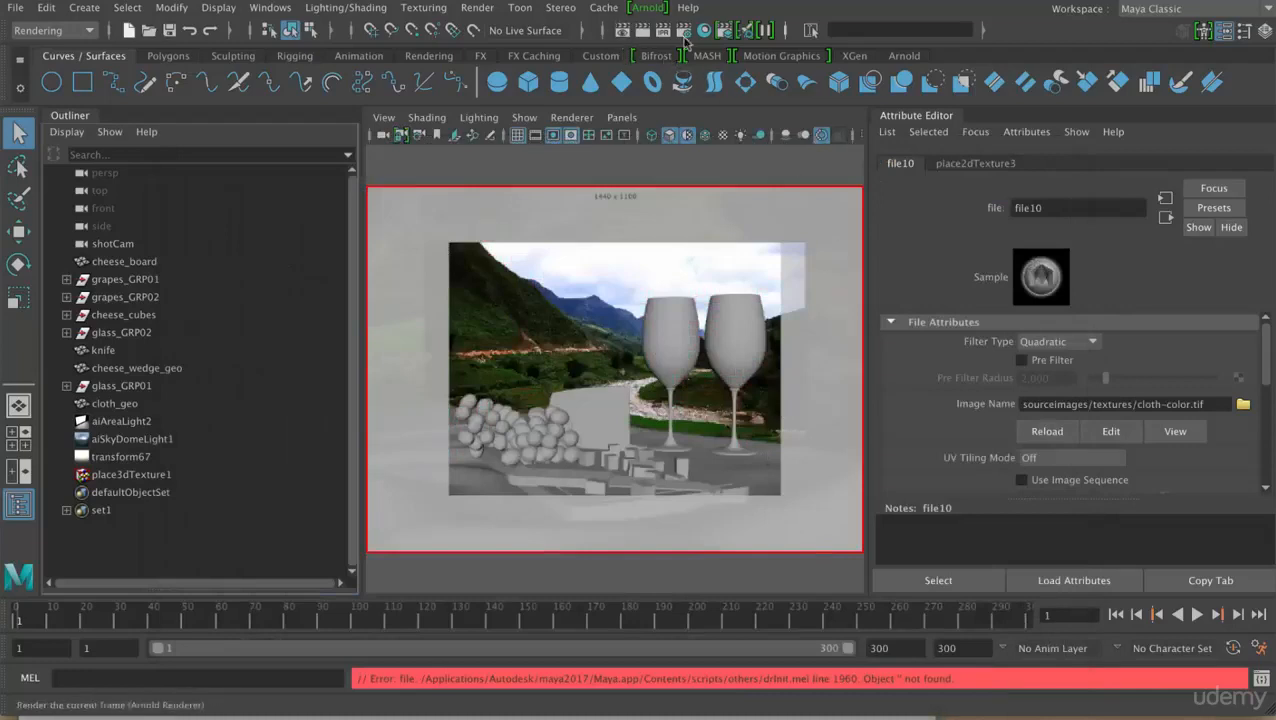
# Render the scene in the Arnold RenderView, hide its snapshot strip and enlarge the window to show the full image.
pyautogui.click(622, 36)
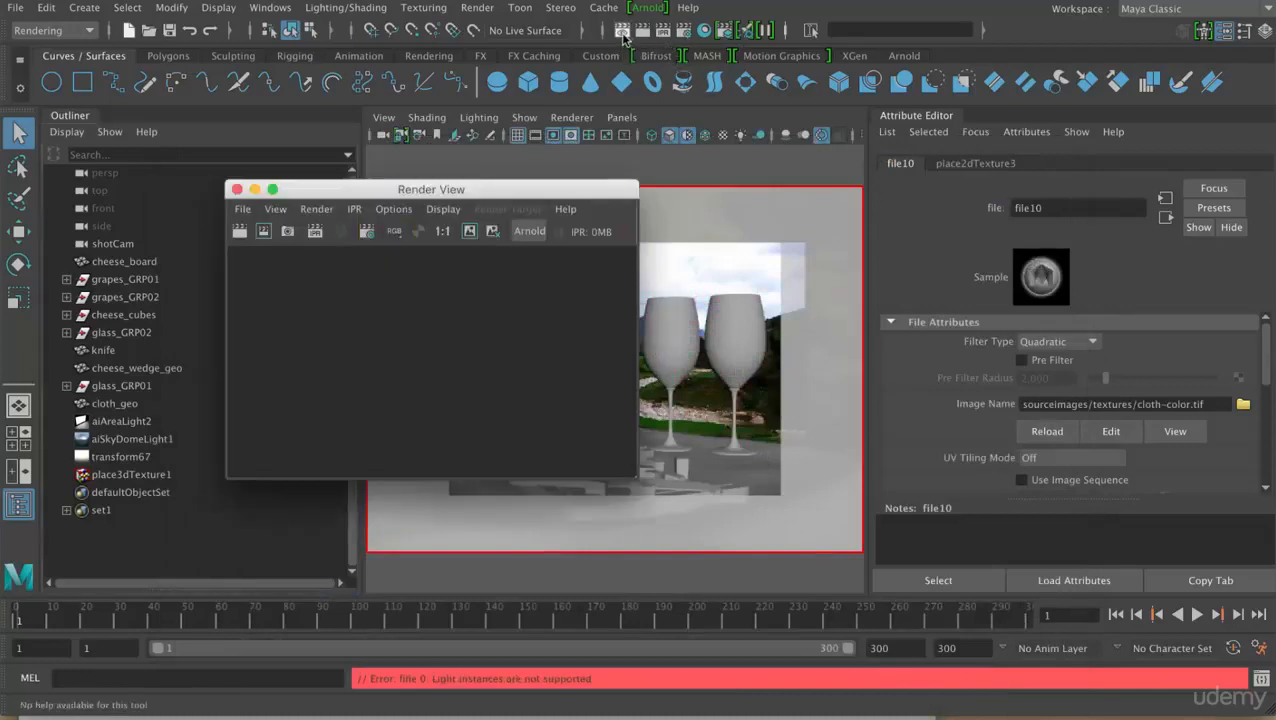
pyautogui.click(235, 200)
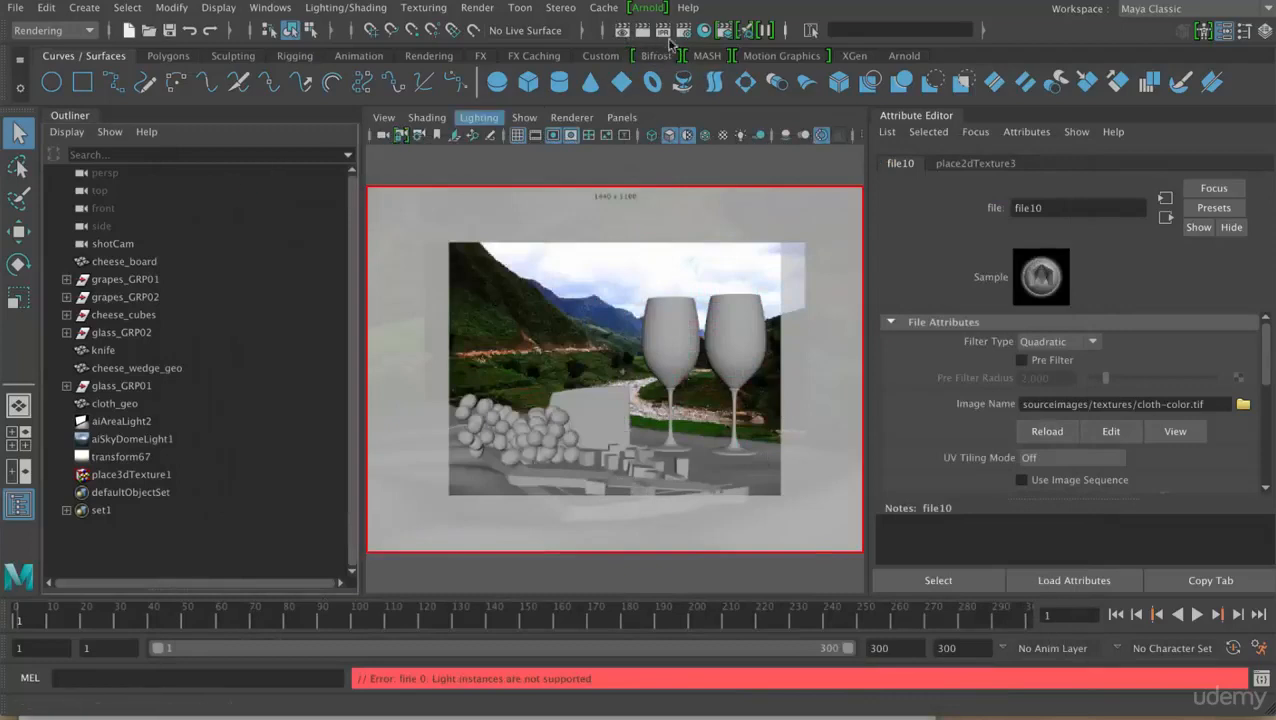
pyautogui.click(649, 8)
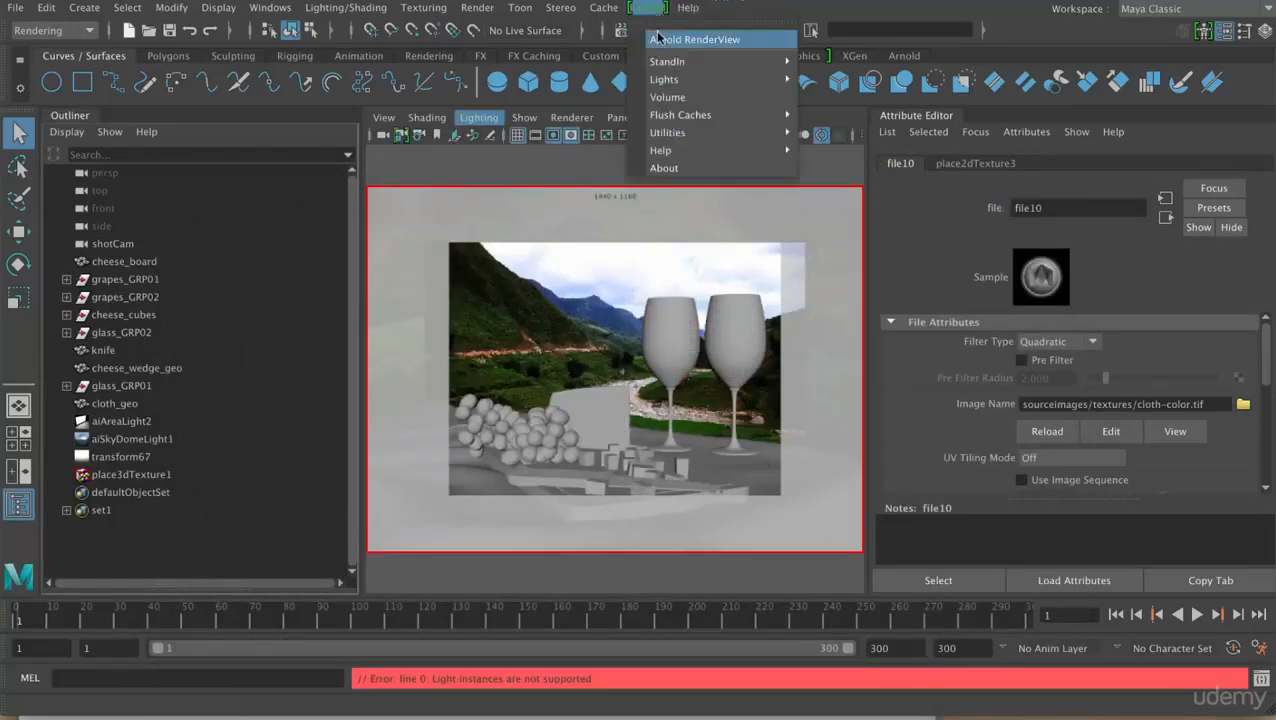
pyautogui.click(660, 40)
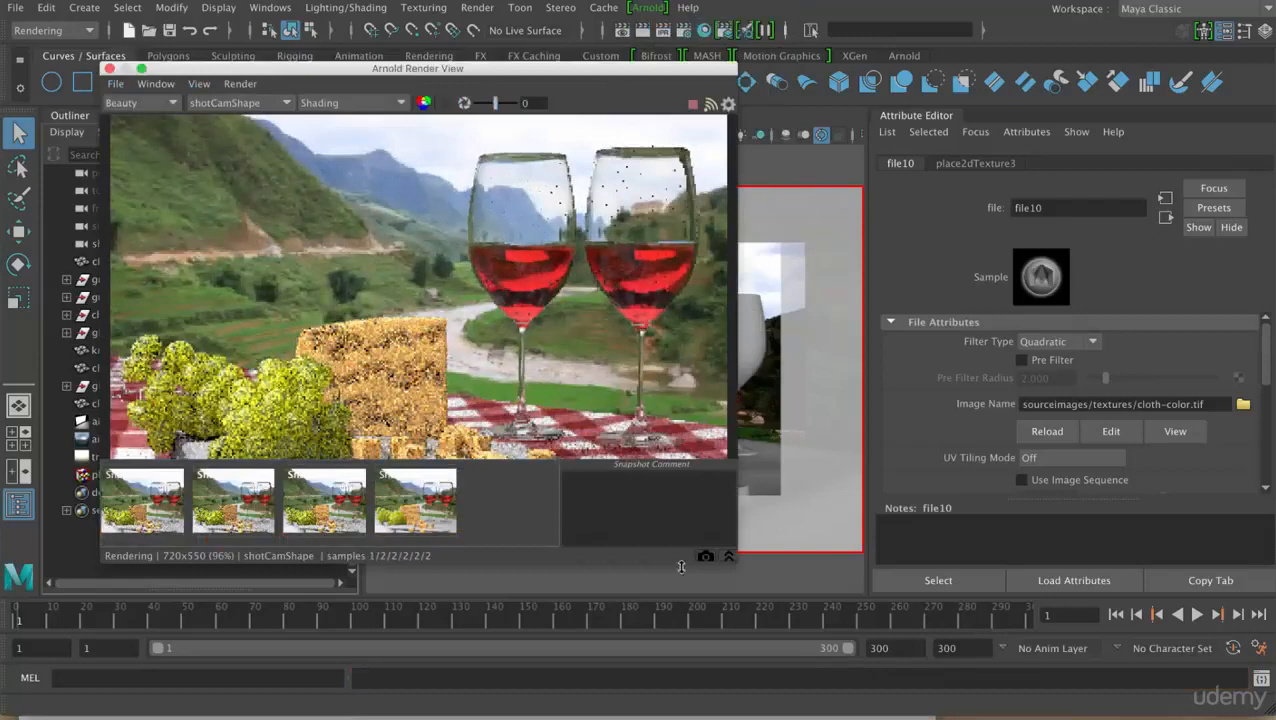
pyautogui.click(728, 555)
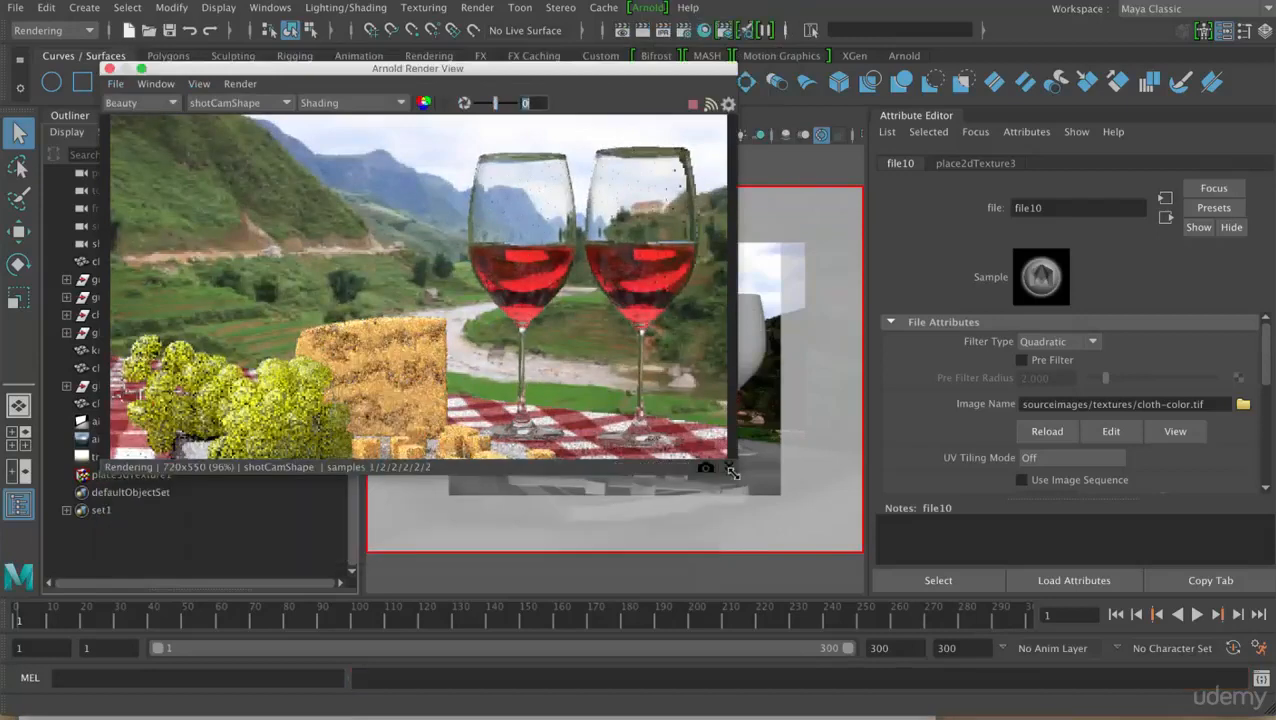
pyautogui.moveTo(737, 476); pyautogui.dragTo(757, 636)
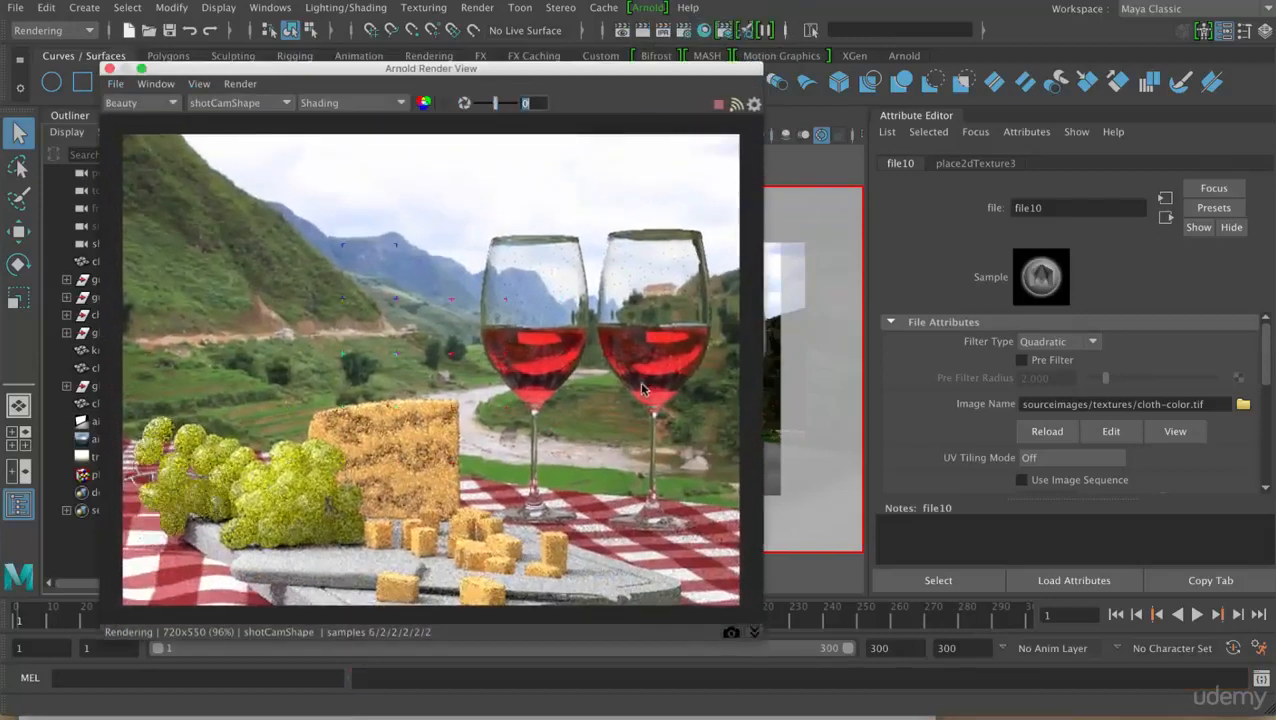
pyautogui.moveTo(521, 469); pyautogui.dragTo(569, 399, button='middle')
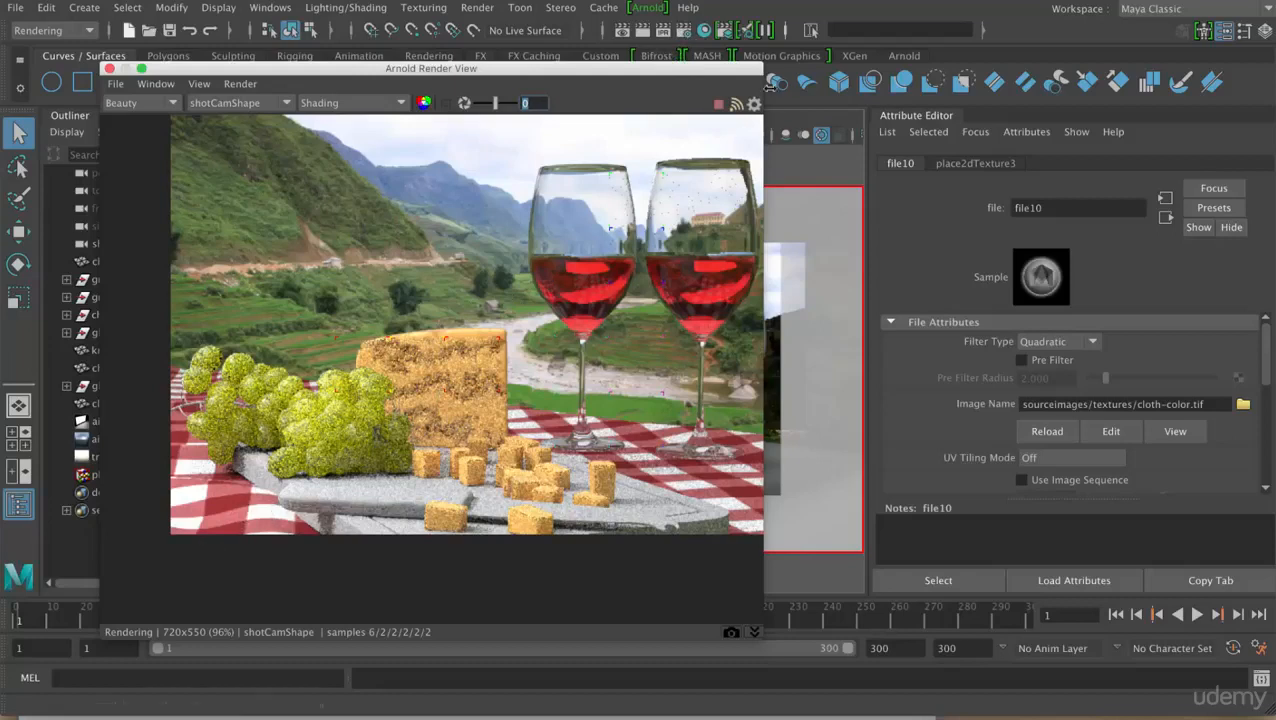
# Examine the Textures options in the Arnold render settings alongside the rendered image, and close the settings.
pyautogui.click(683, 30)
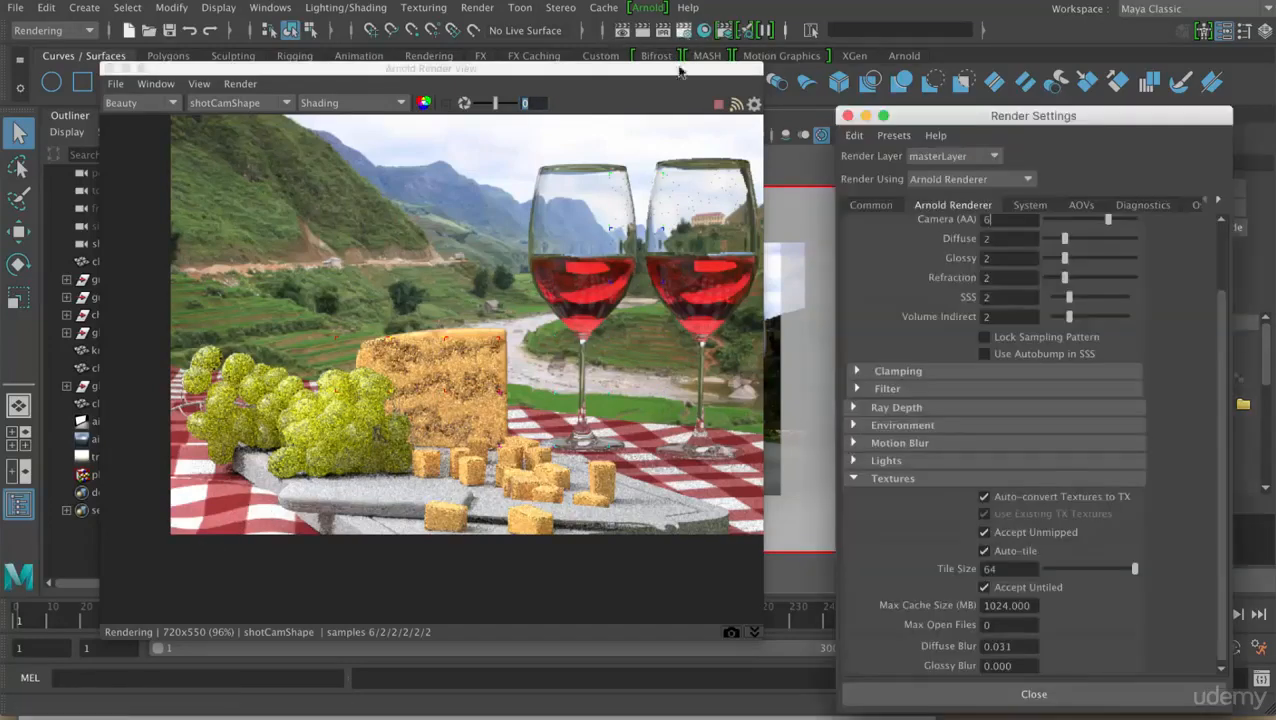
pyautogui.moveTo(922, 129); pyautogui.dragTo(587, 7)
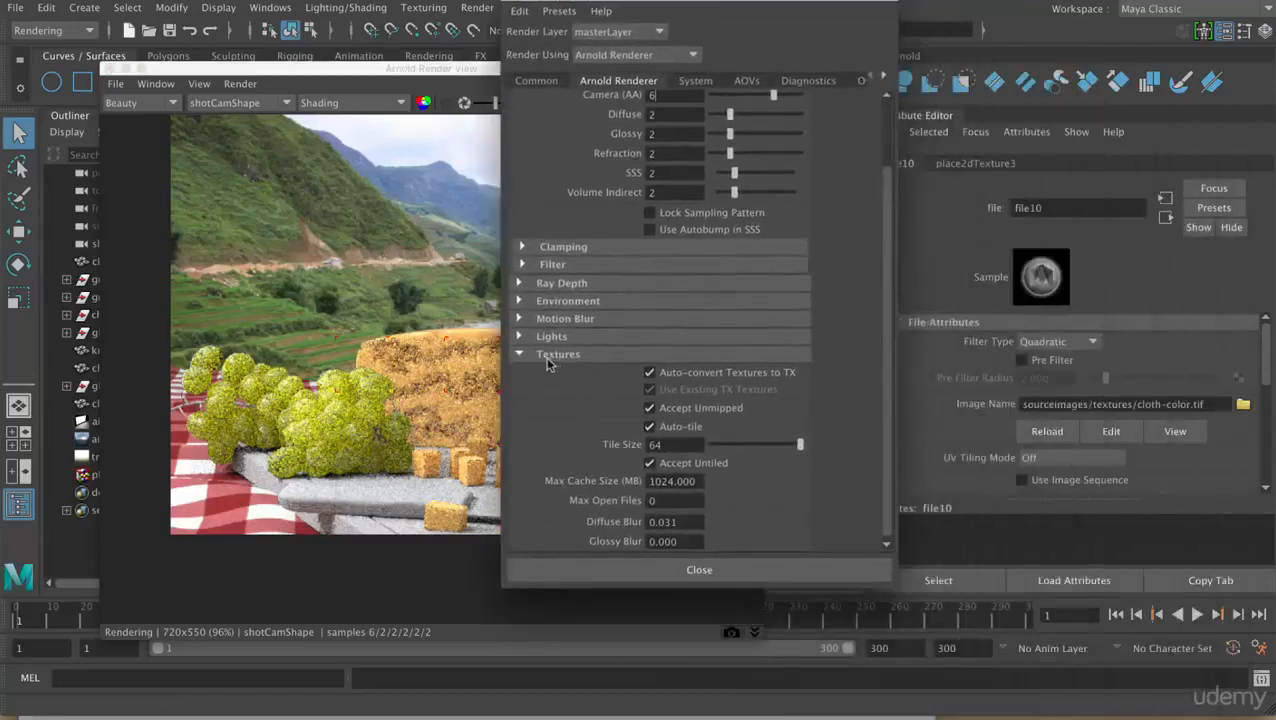
pyautogui.scroll(2, 548, 364)
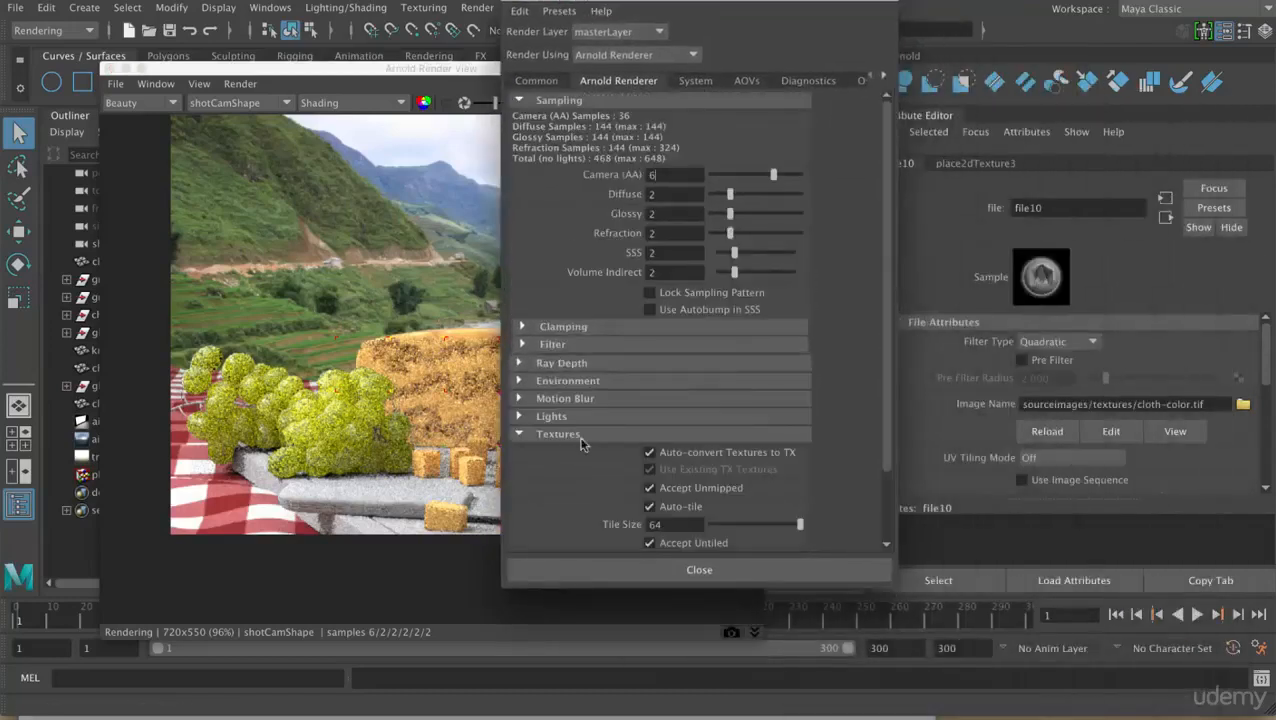
pyautogui.moveTo(882, 362); pyautogui.dragTo(882, 434)
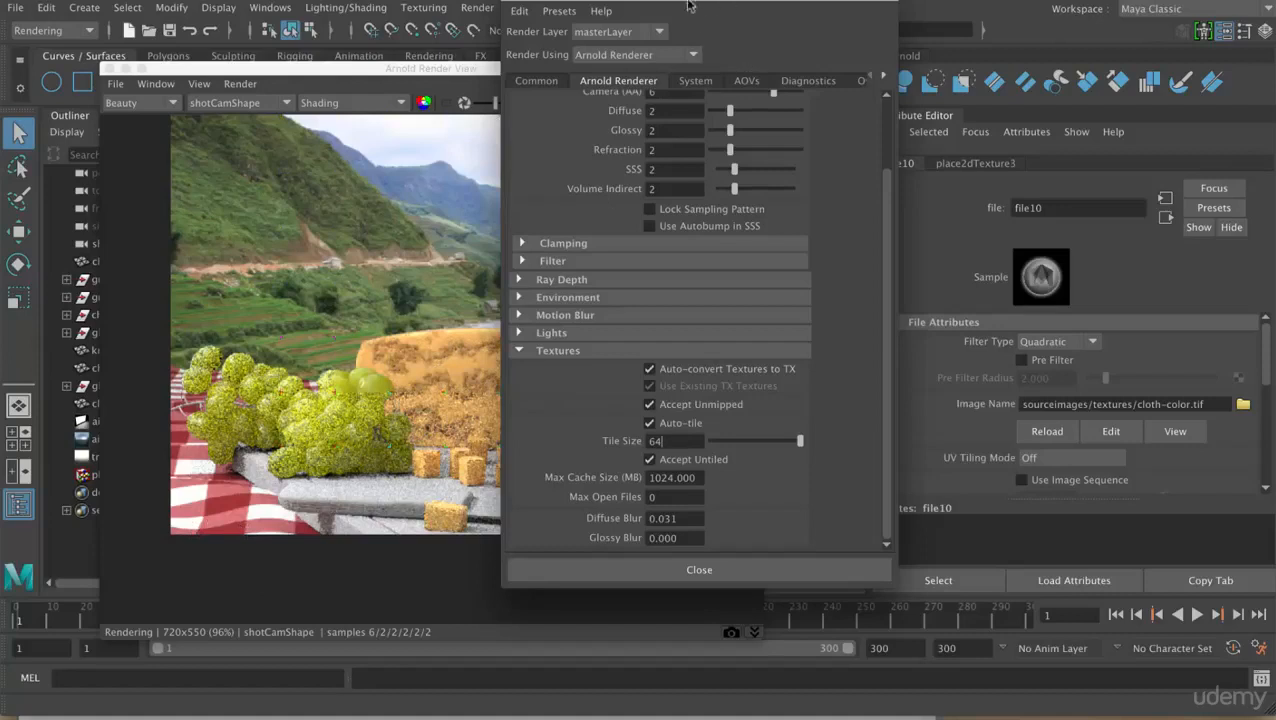
pyautogui.moveTo(688, 6); pyautogui.dragTo(922, 455)
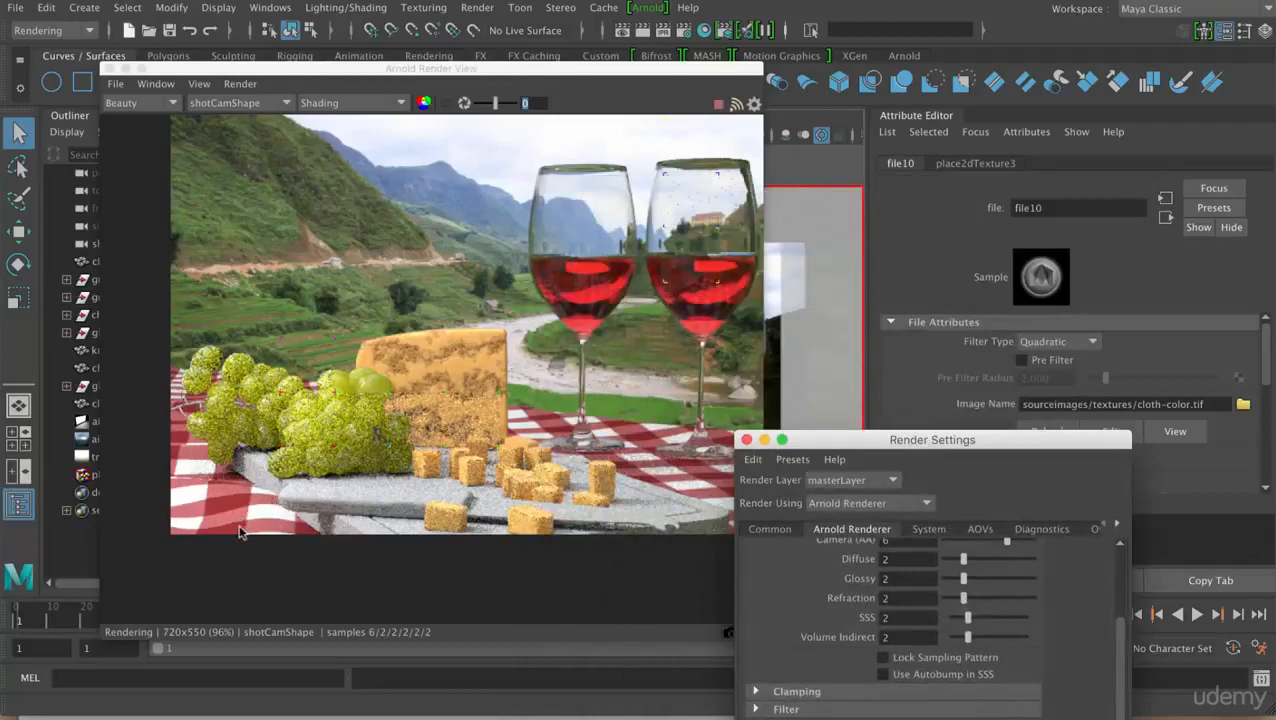
pyautogui.moveTo(828, 444); pyautogui.dragTo(947, 354)
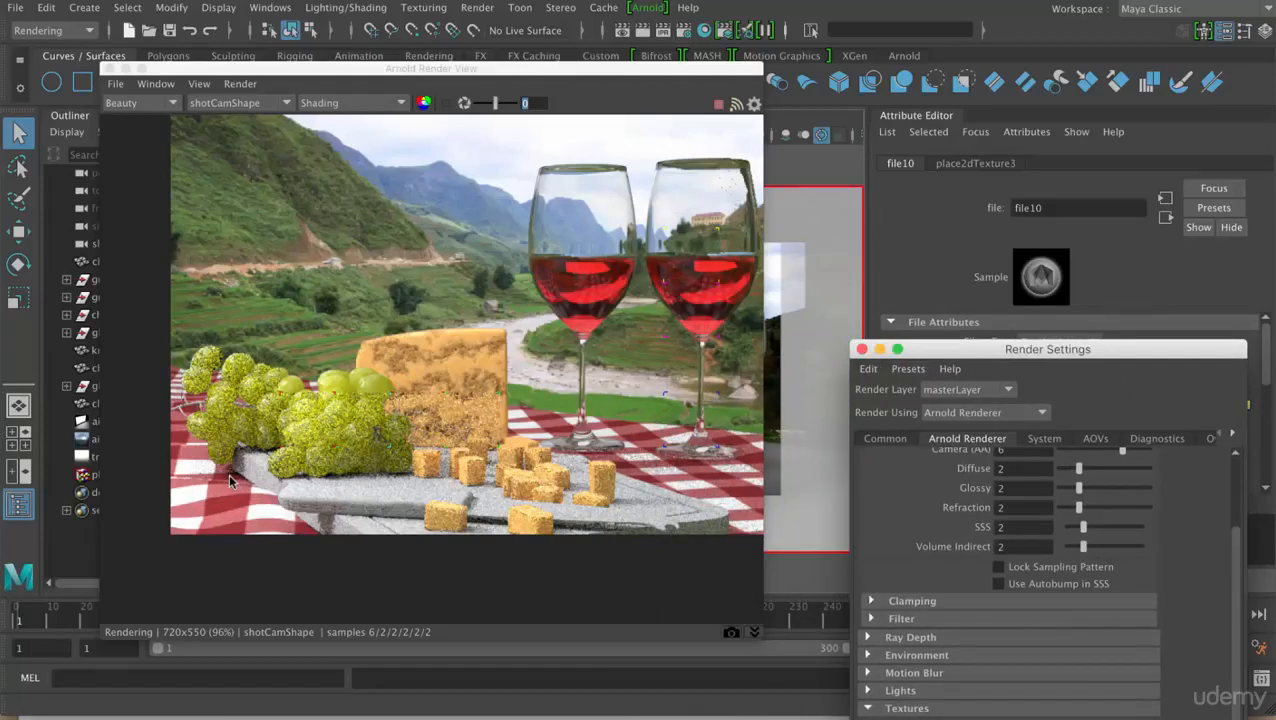
pyautogui.moveTo(949, 351); pyautogui.dragTo(721, 92)
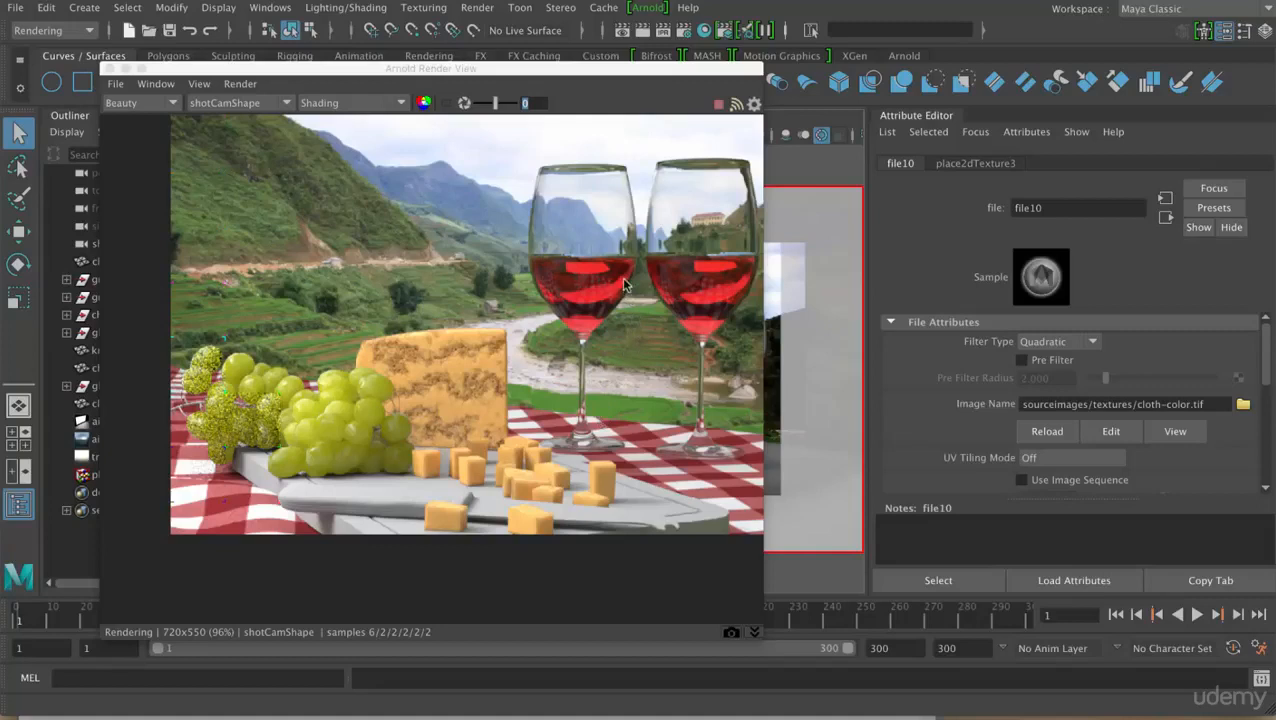
# Examine the Arnold attributes and the available filter types of the cloth colour file texture.
pyautogui.click(1187, 323)
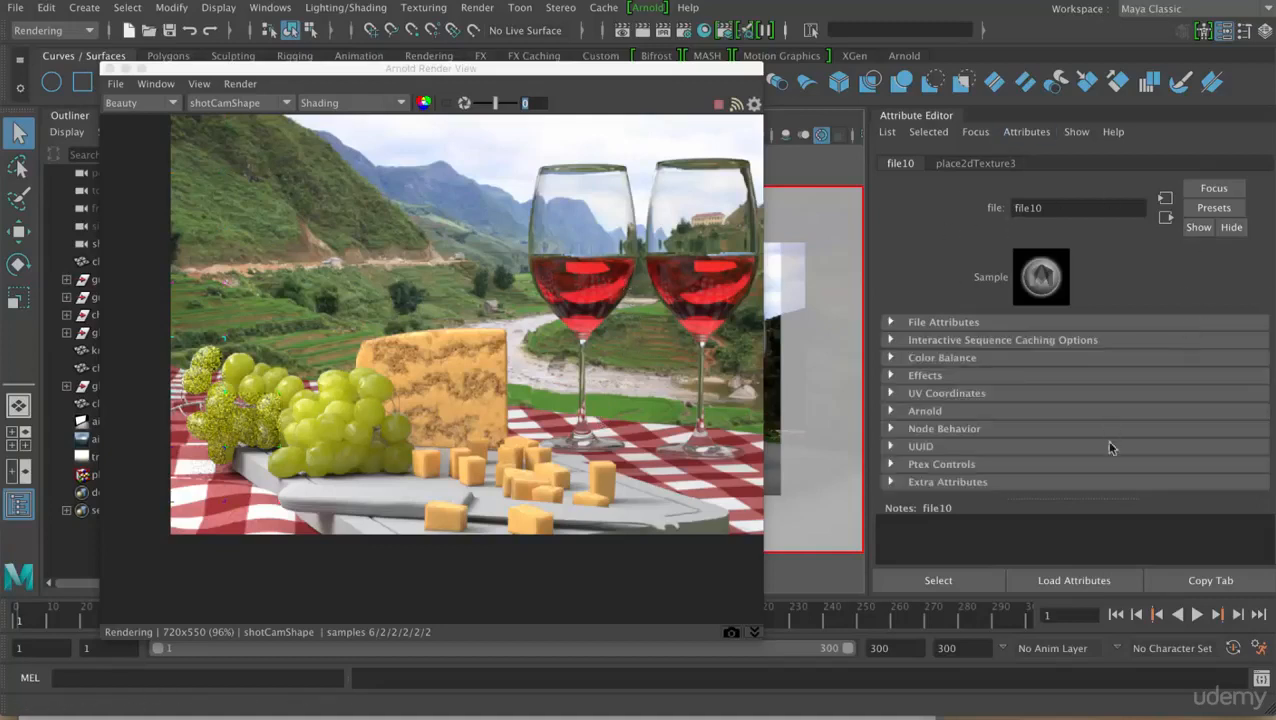
pyautogui.click(950, 414)
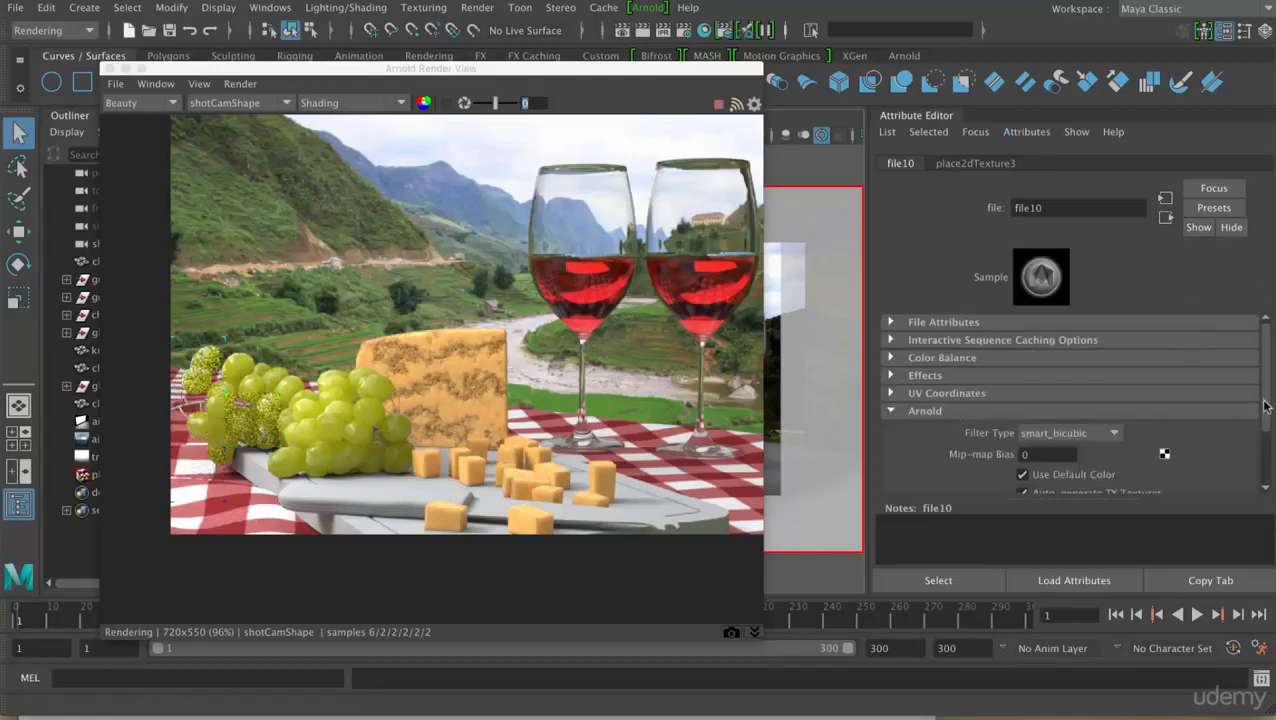
pyautogui.scroll(-2, 1264, 405)
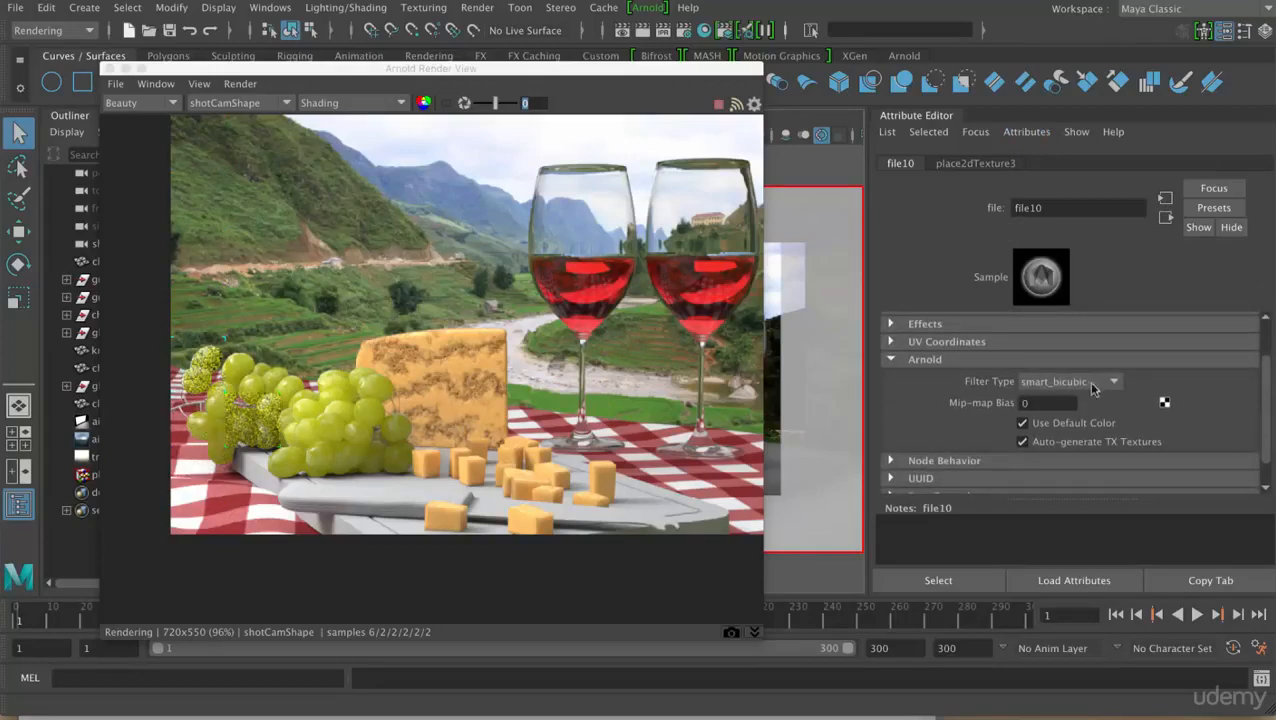
pyautogui.click(1106, 383)
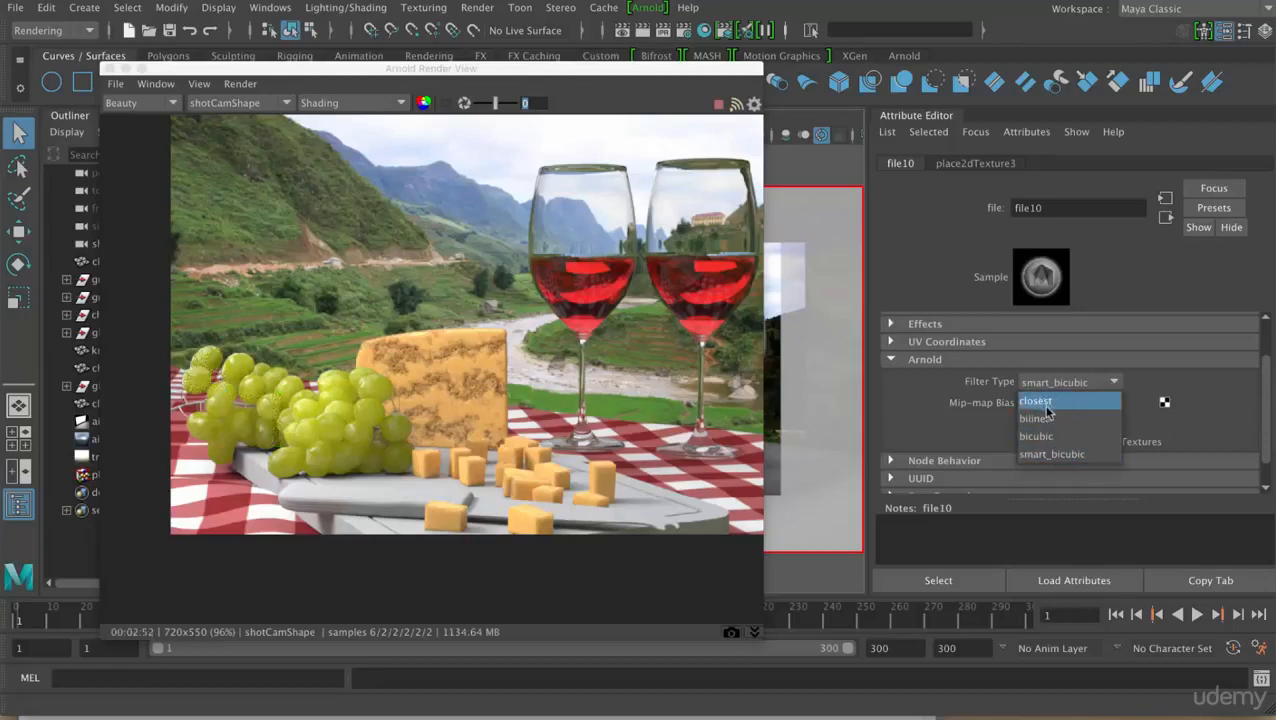
pyautogui.click(1214, 409)
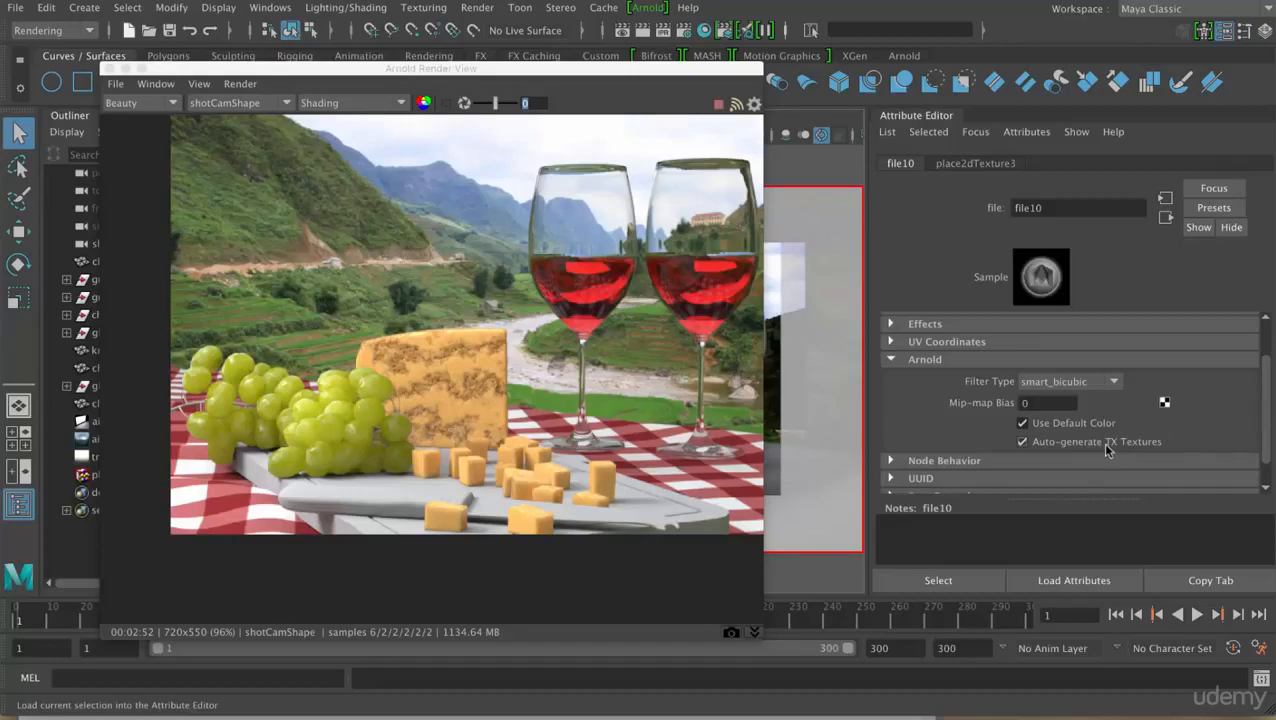
# Store a snapshot of the finished picnic render in the Arnold Render View.
pyautogui.click(1047, 402)
pyautogui.click(731, 636)
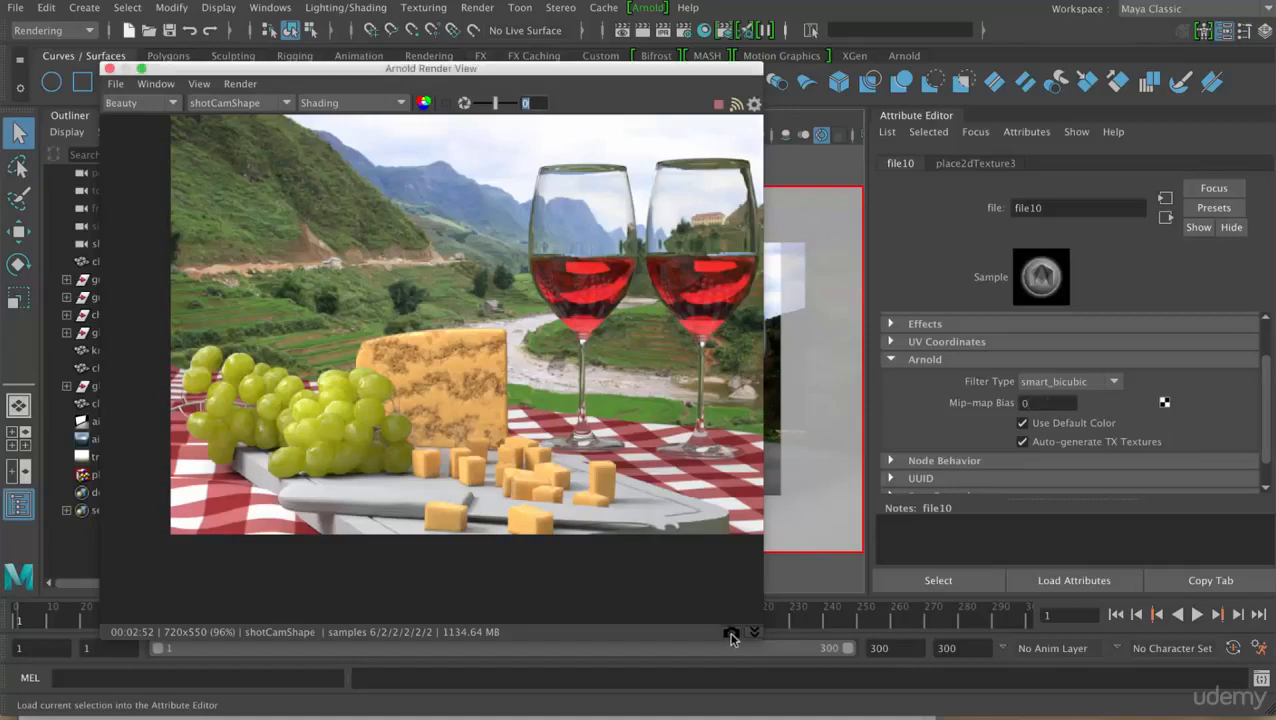
pyautogui.click(731, 636)
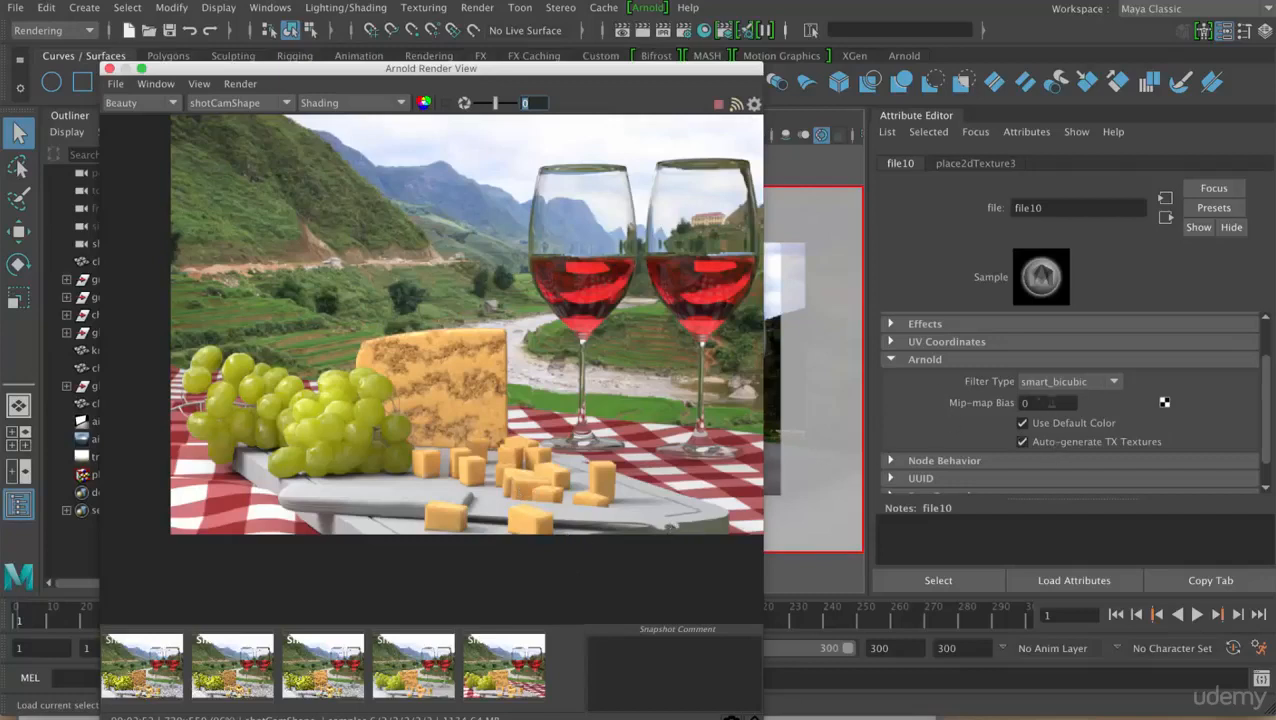
# Test the cloth colour texture's Mip-map Bias at 2 and at a stronger value, and restore it to 0.
pyautogui.click(1047, 400)
pyautogui.click(1053, 404)
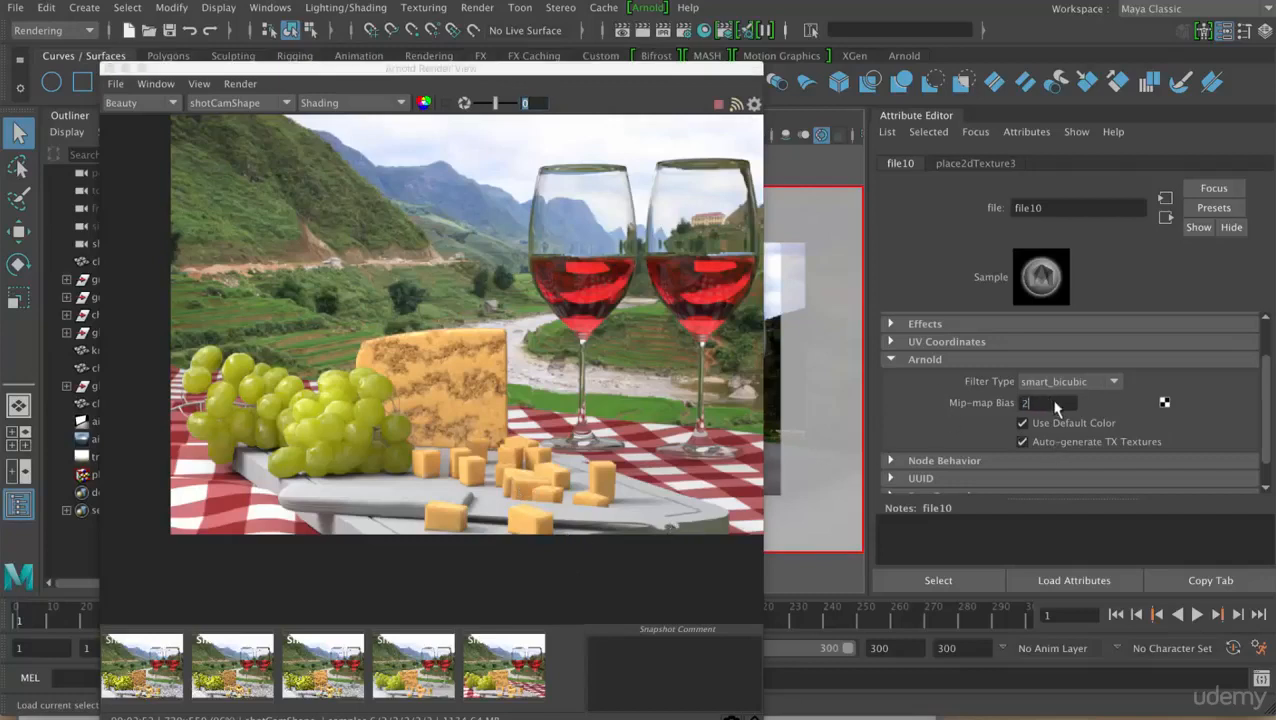
pyautogui.press('Return')
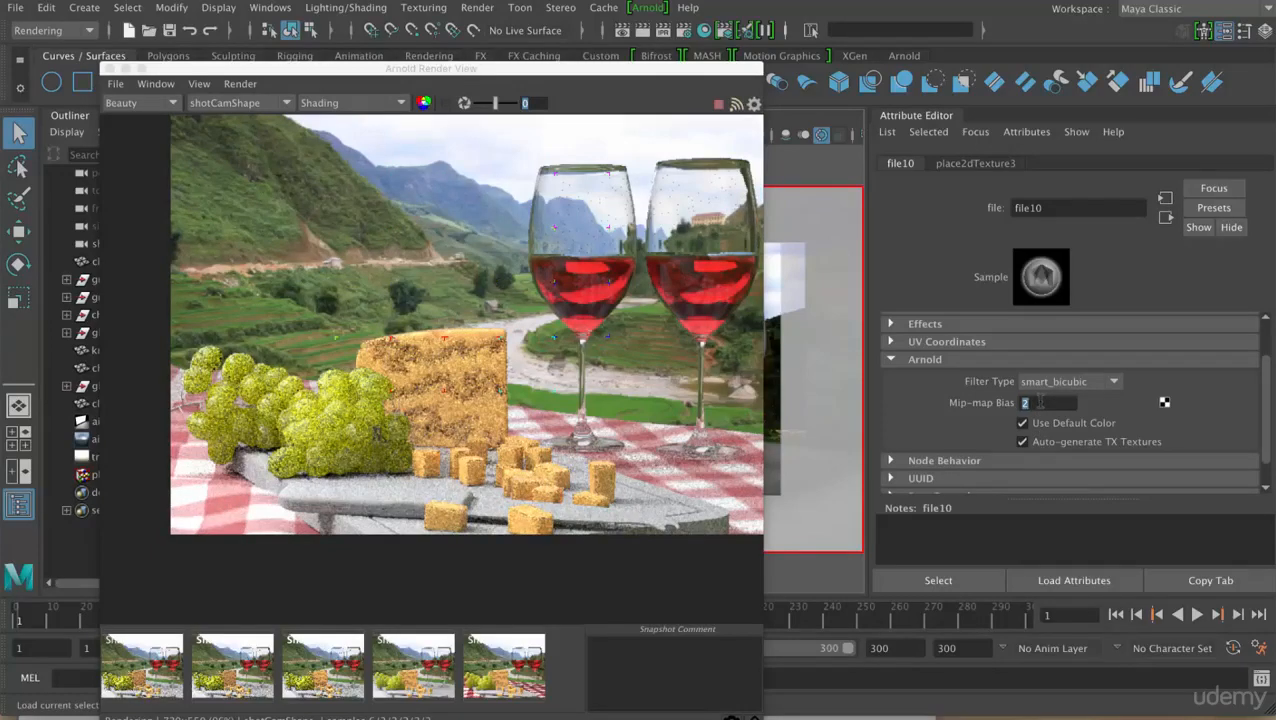
pyautogui.press('Return')
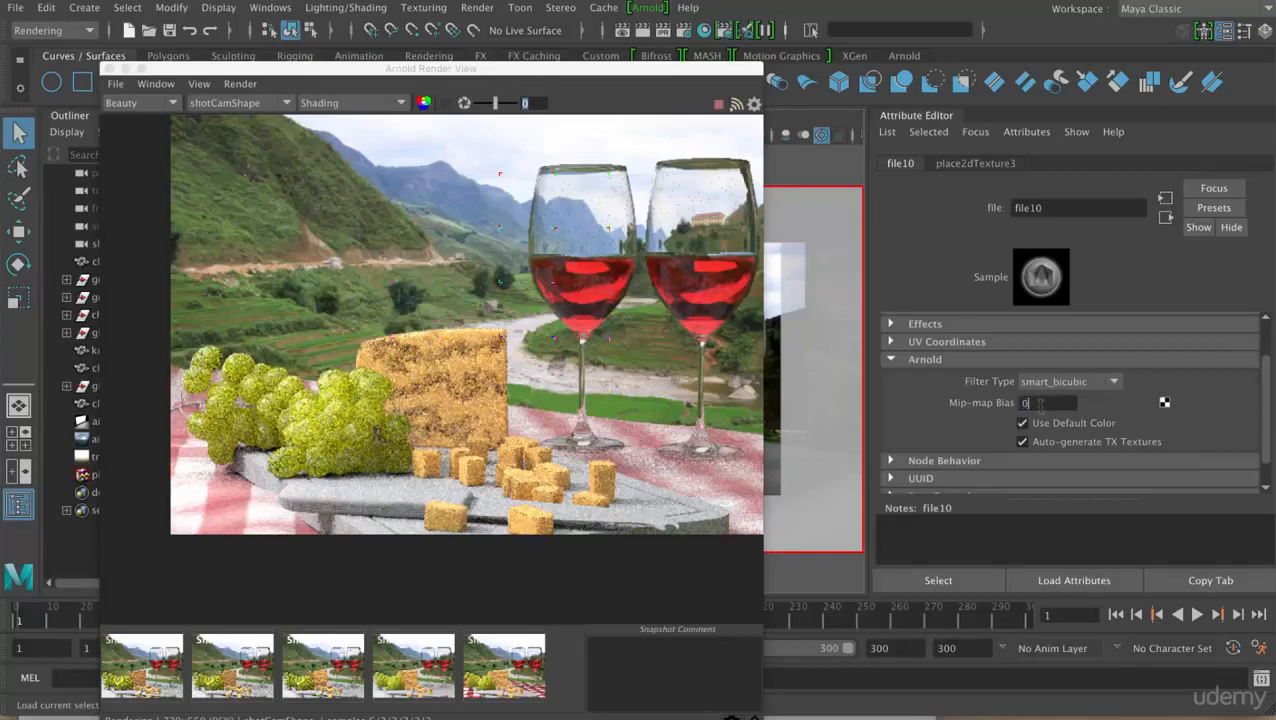
pyautogui.press('Return')
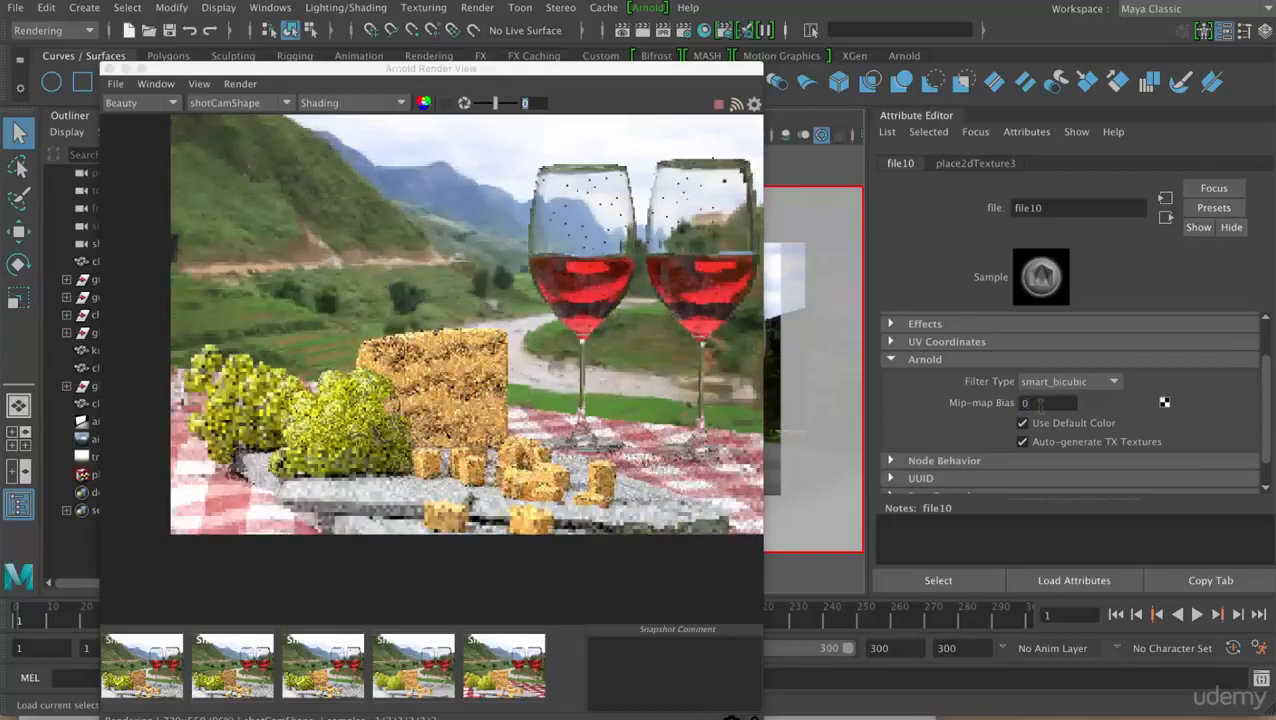
# Test the render with Accept Unmipped turned off in the Arnold texture settings, restore the option, and close the settings.
pyautogui.click(963, 362)
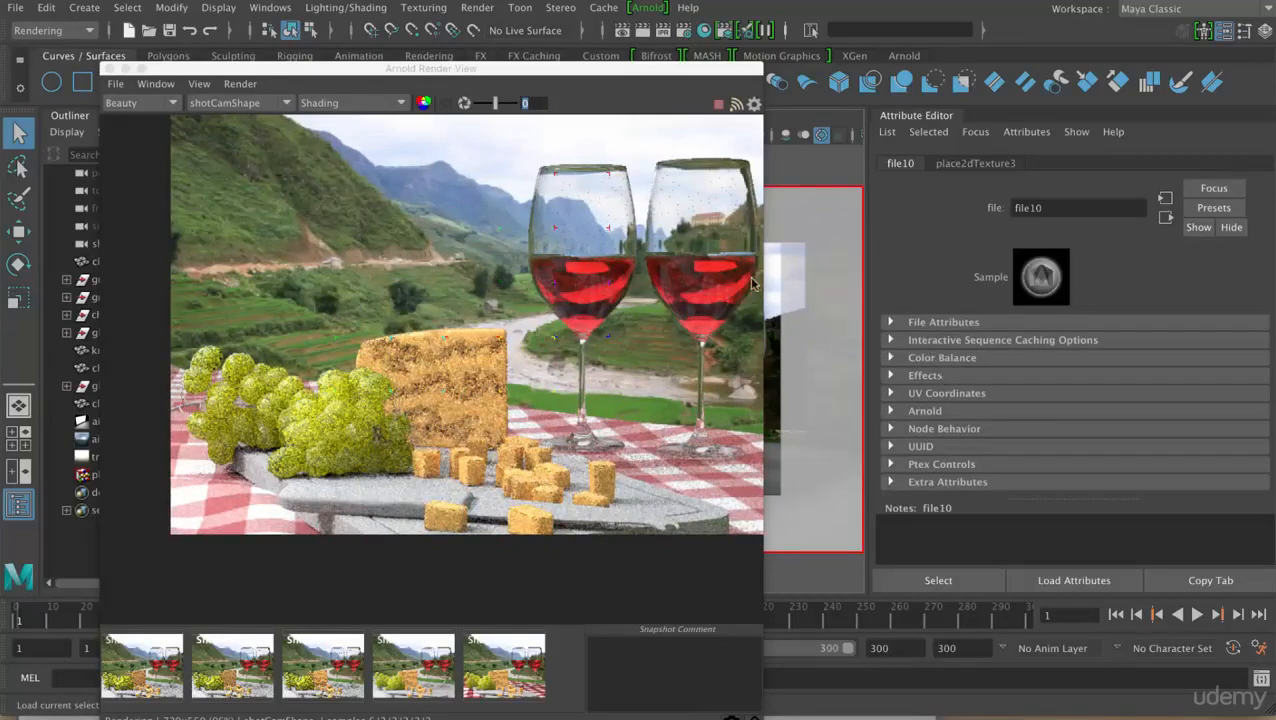
pyautogui.click(684, 33)
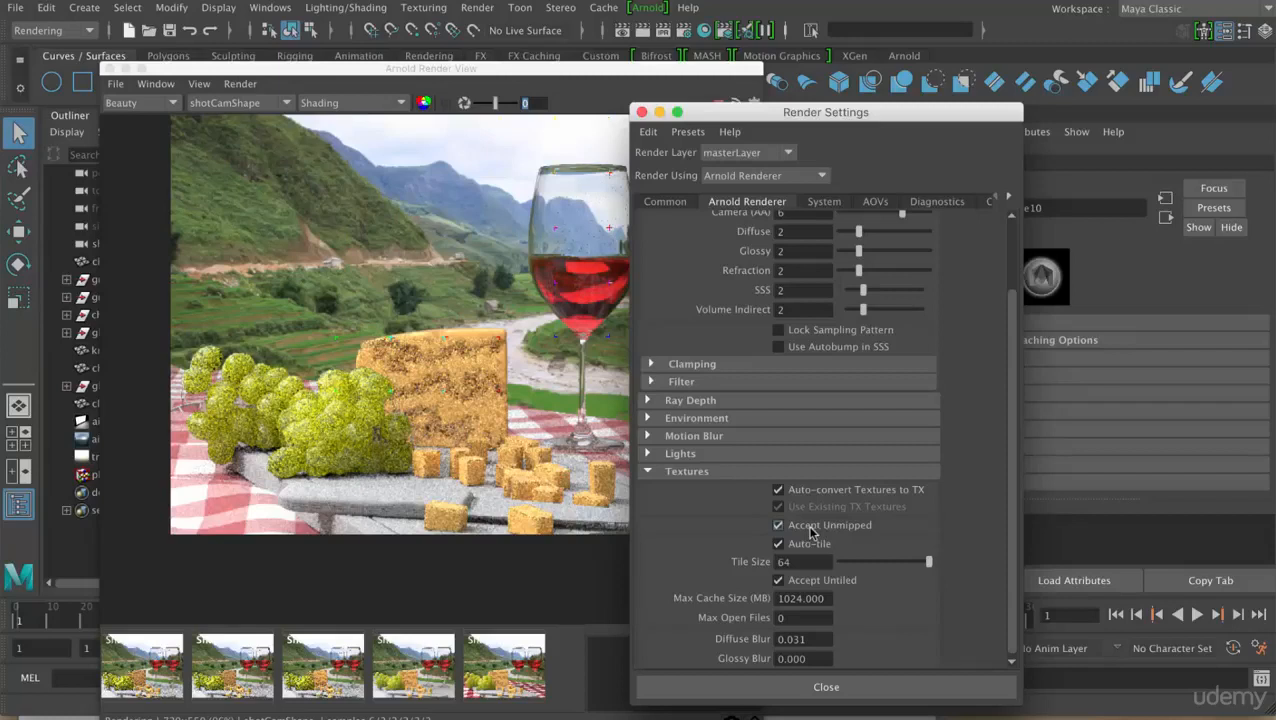
pyautogui.click(810, 532)
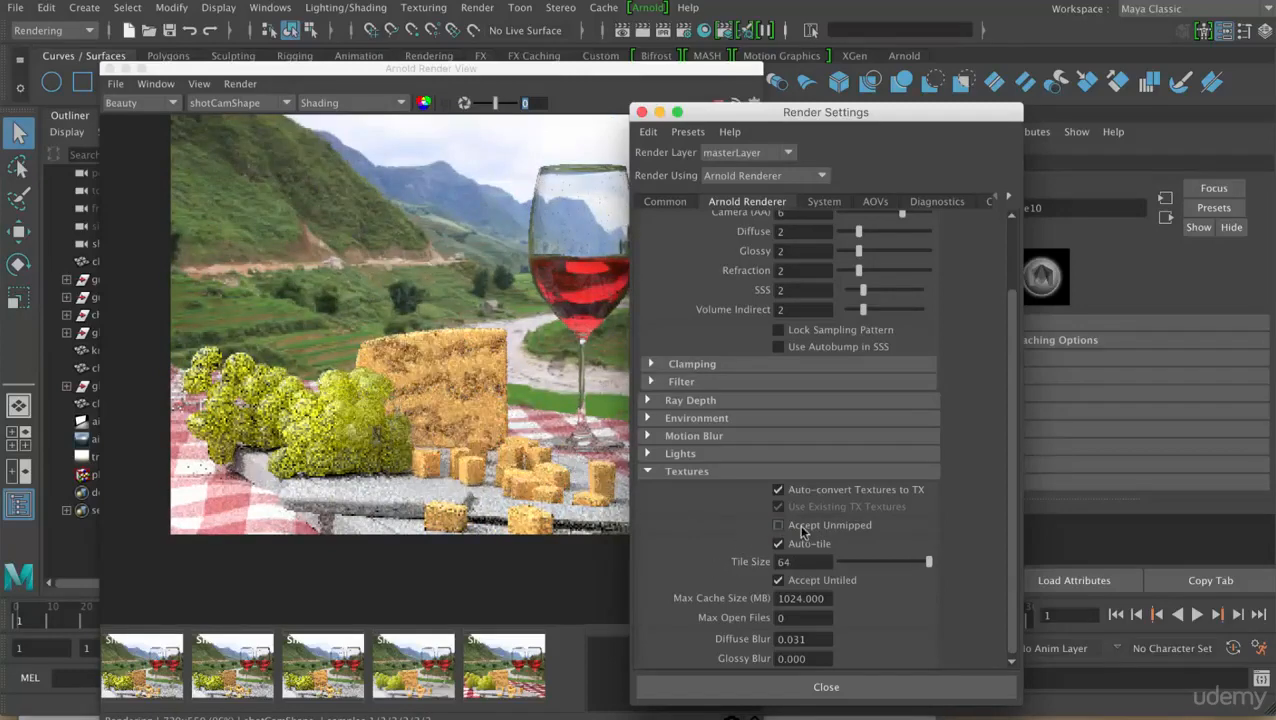
pyautogui.click(786, 528)
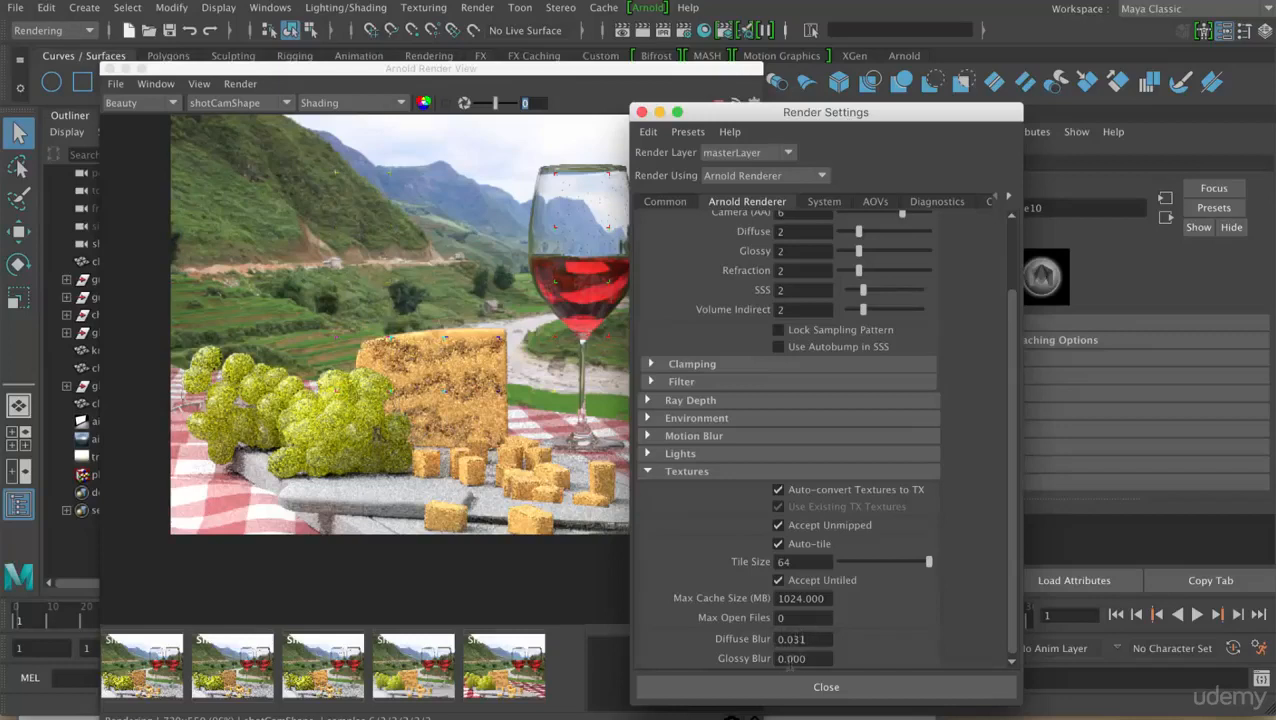
pyautogui.click(840, 490)
pyautogui.click(821, 491)
pyautogui.click(642, 113)
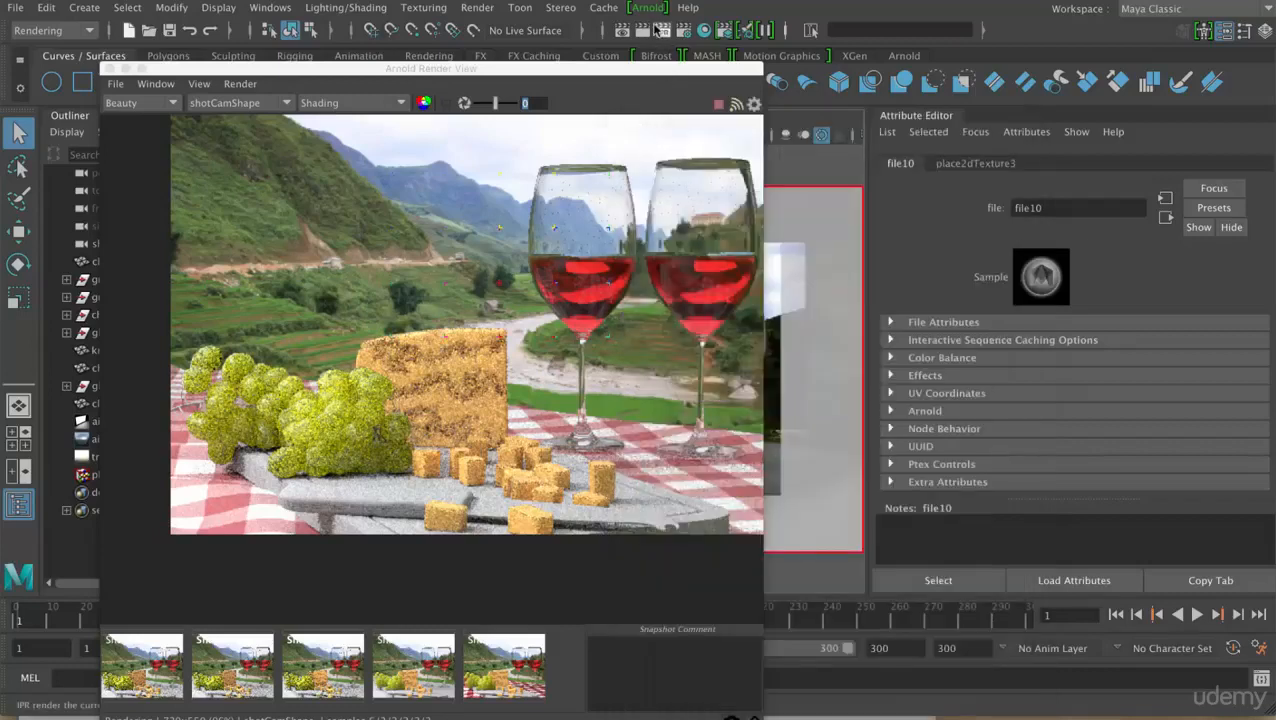
# Open the Arnold Tx Manager and inspect the listed scene textures, including cloth-color.tif and background_low.jpg.
pyautogui.click(648, 8)
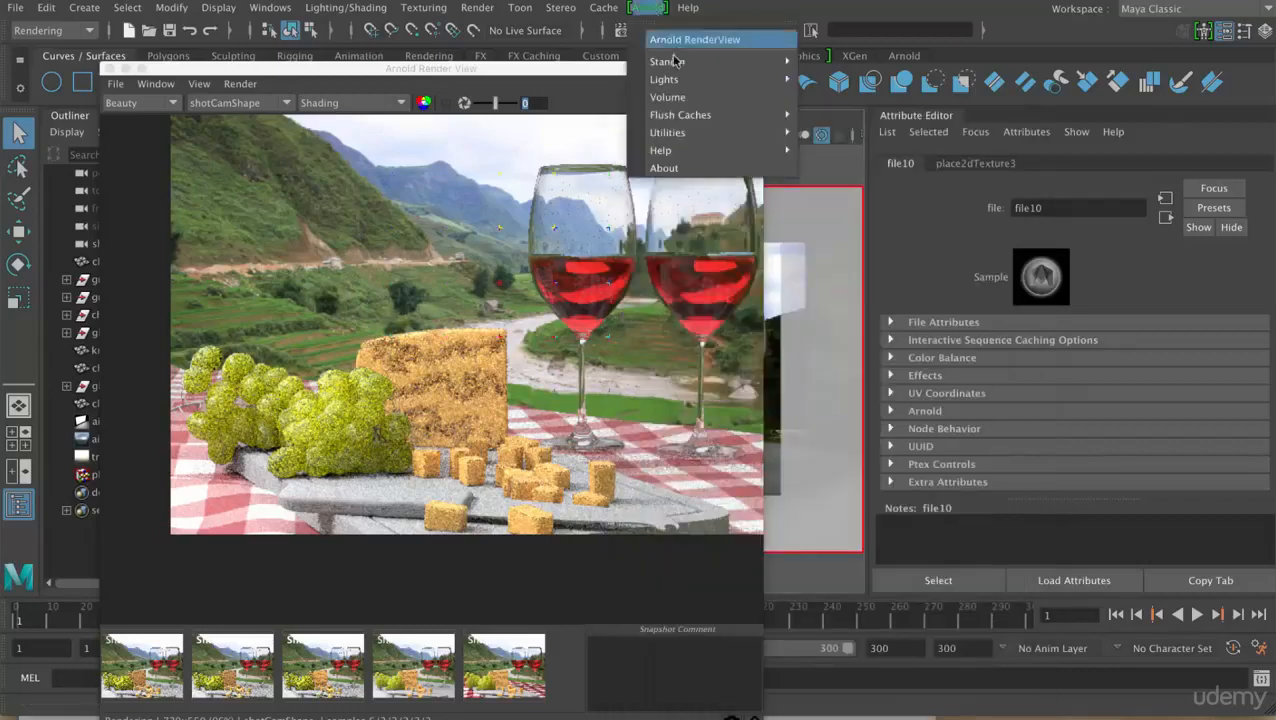
pyautogui.moveTo(705, 133)
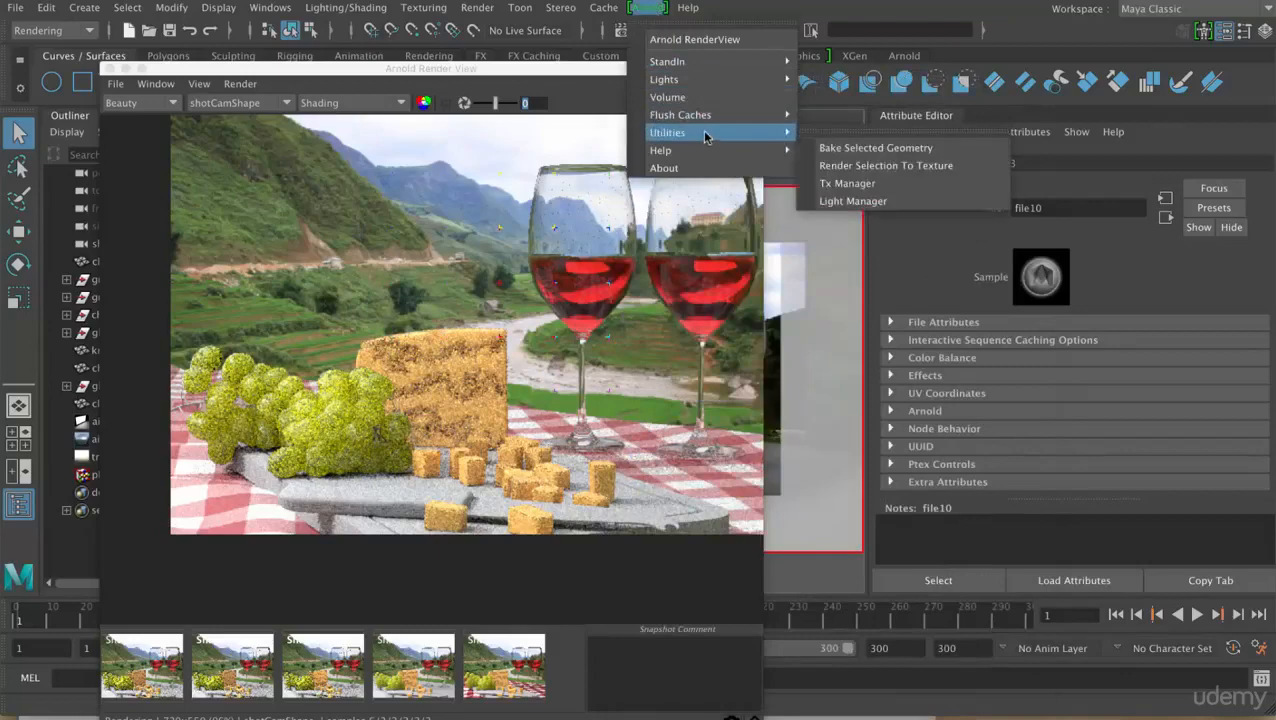
pyautogui.click(848, 187)
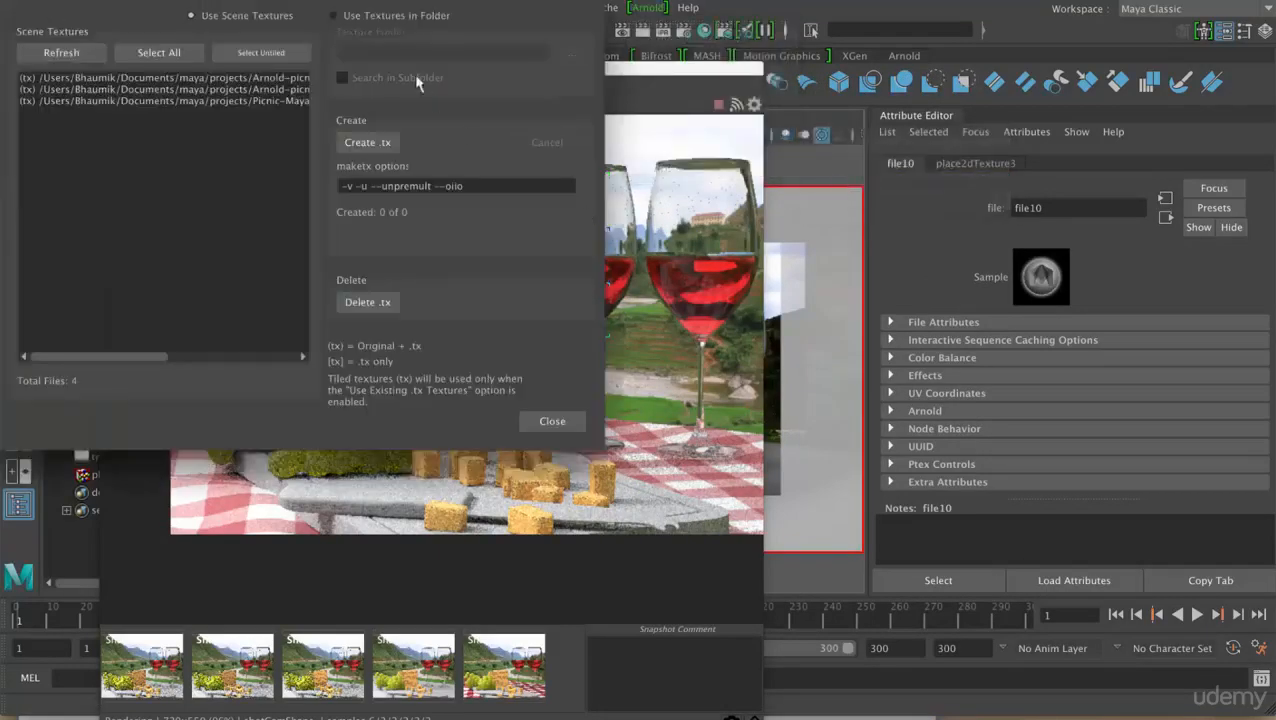
pyautogui.moveTo(428, 4); pyautogui.dragTo(878, 134)
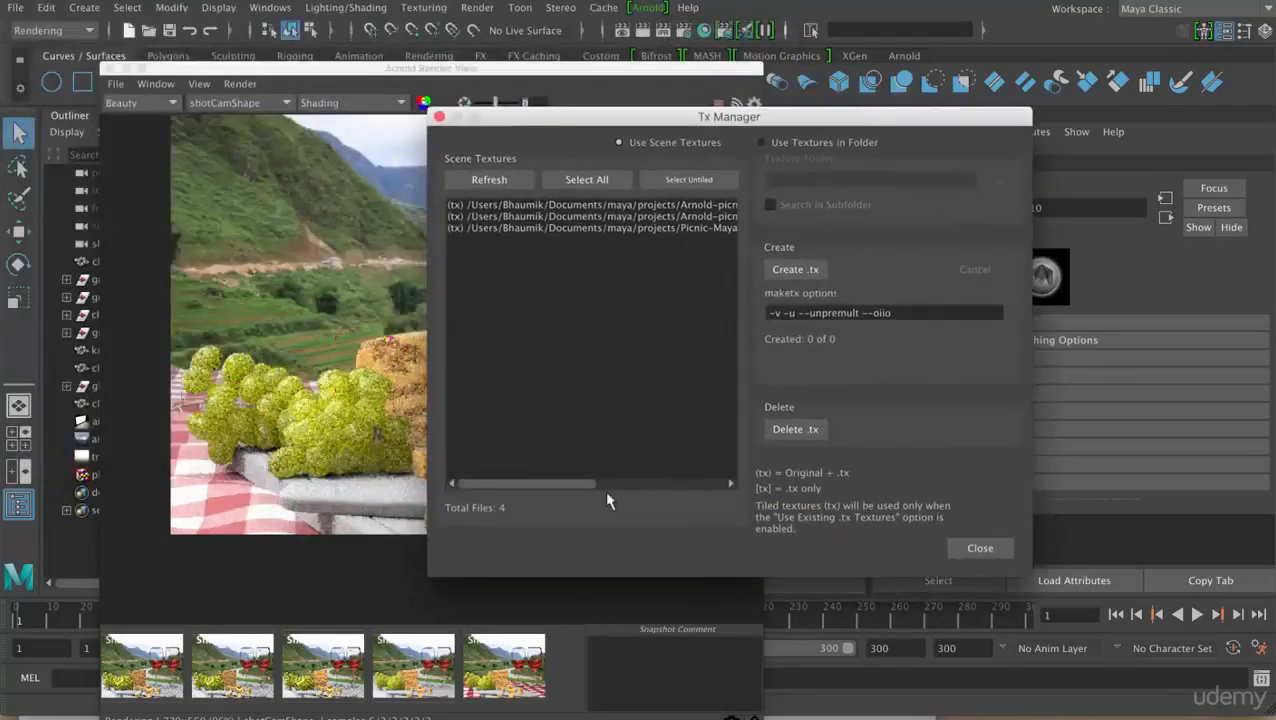
pyautogui.moveTo(578, 486); pyautogui.dragTo(720, 507)
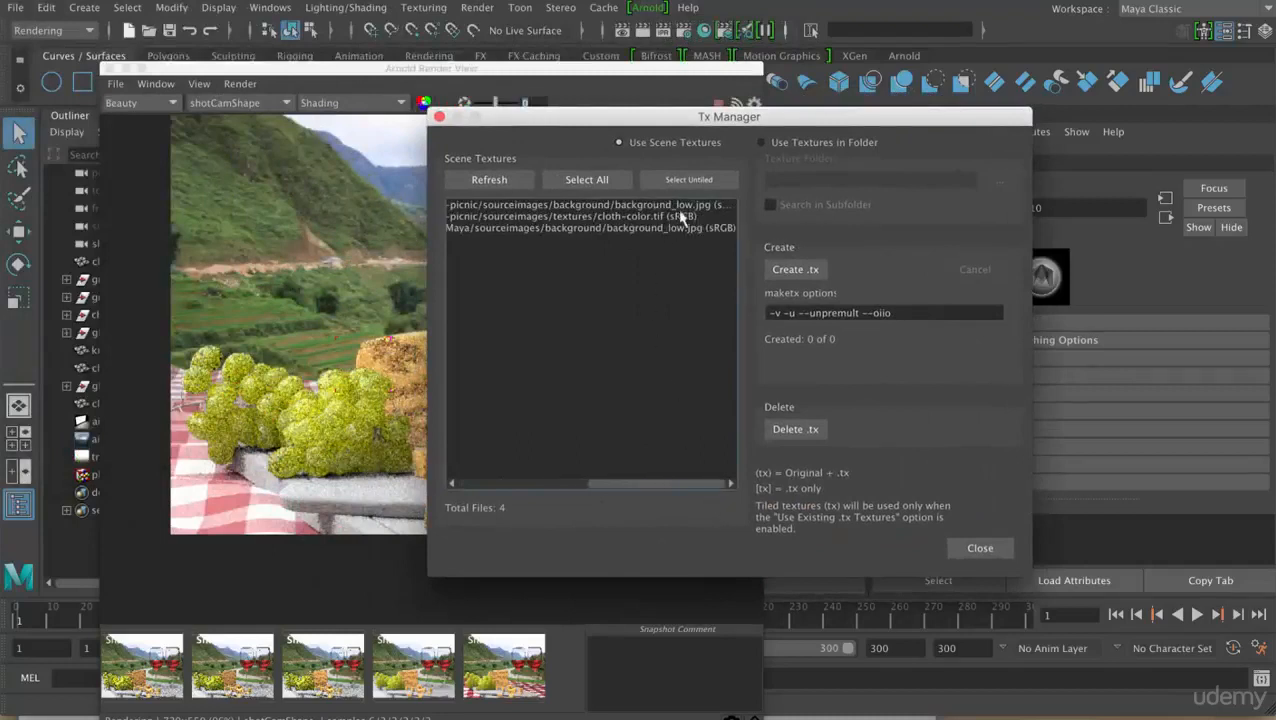
pyautogui.click(646, 217)
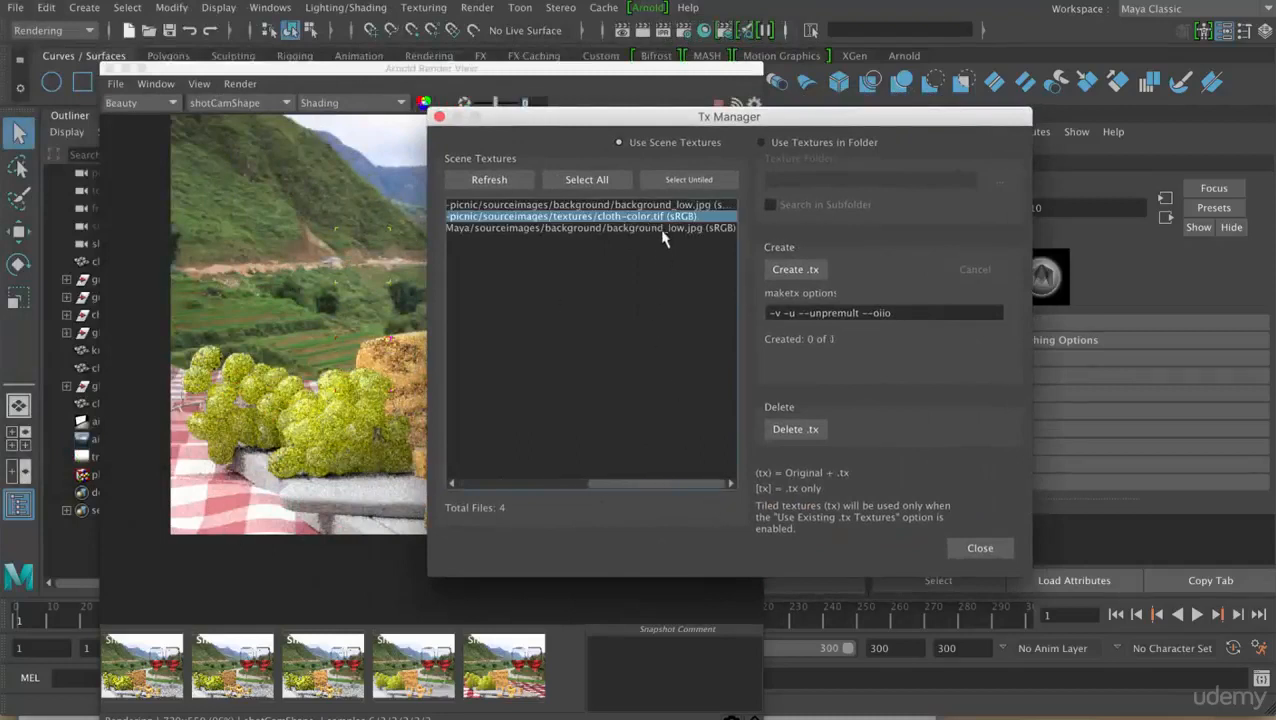
pyautogui.click(662, 229)
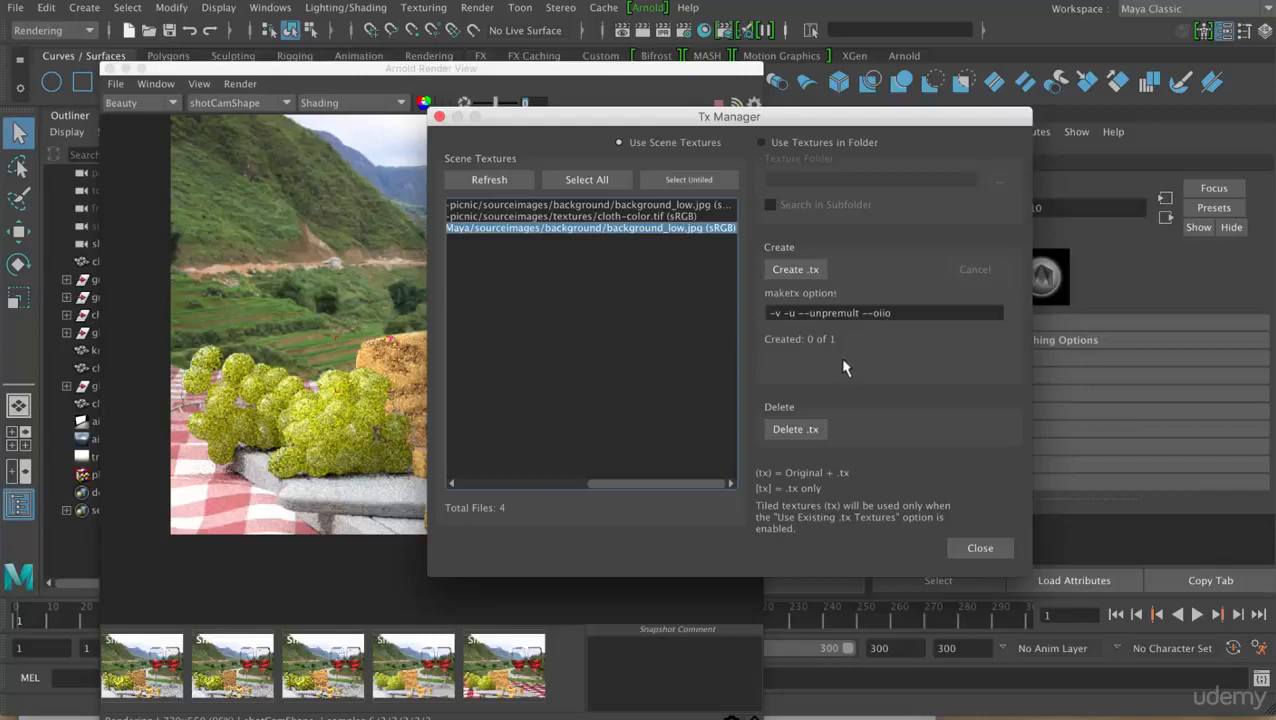
pyautogui.click(657, 217)
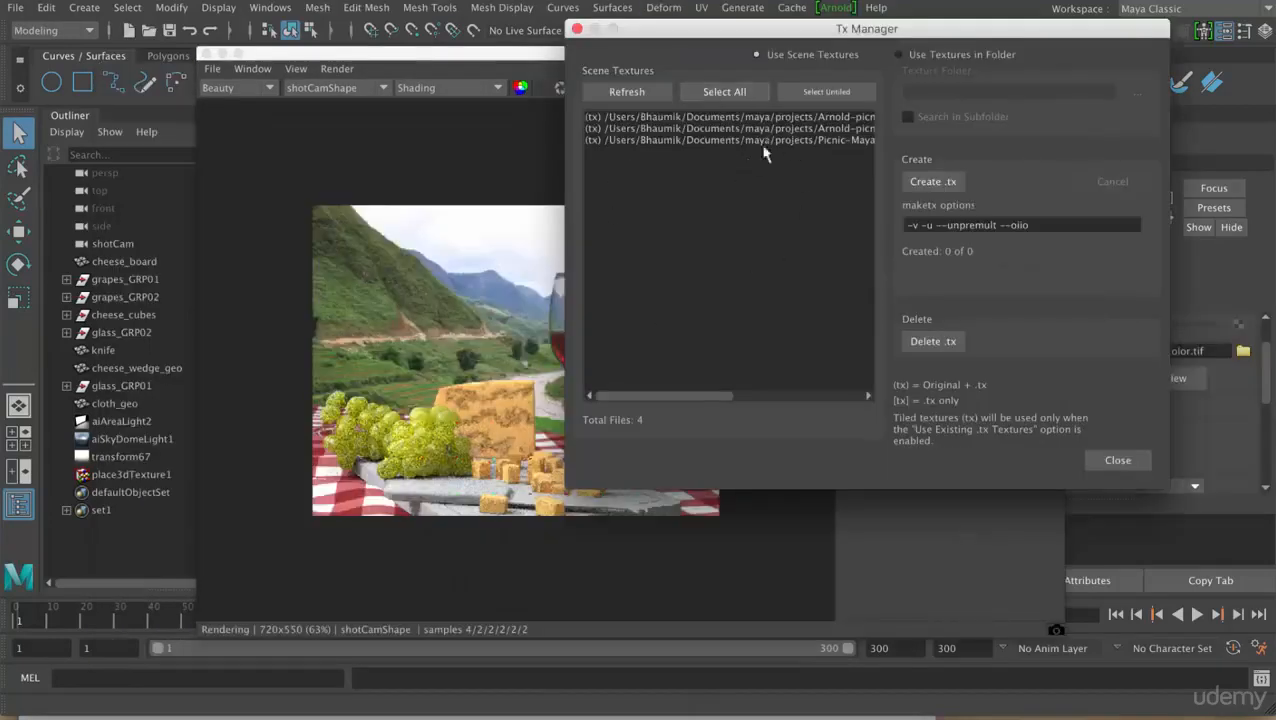
# Stop the running picnic render and close the Arnold Render View.
pyautogui.click(447, 175)
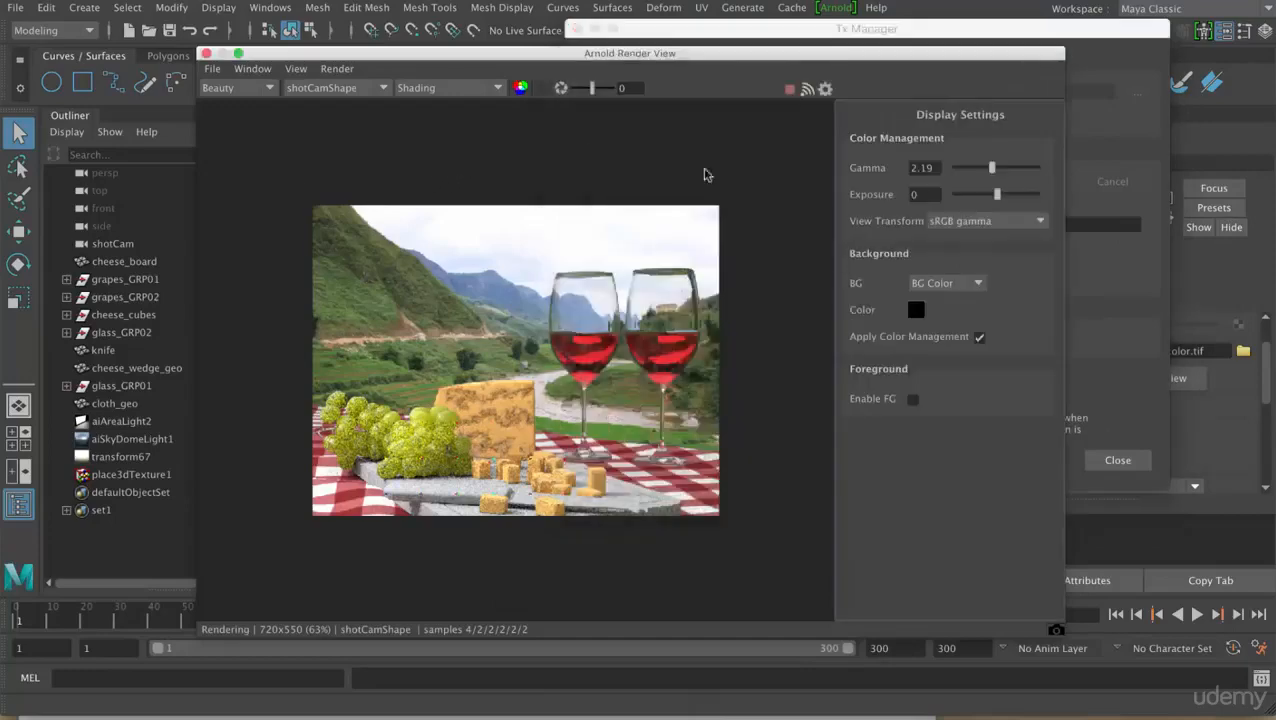
pyautogui.click(789, 90)
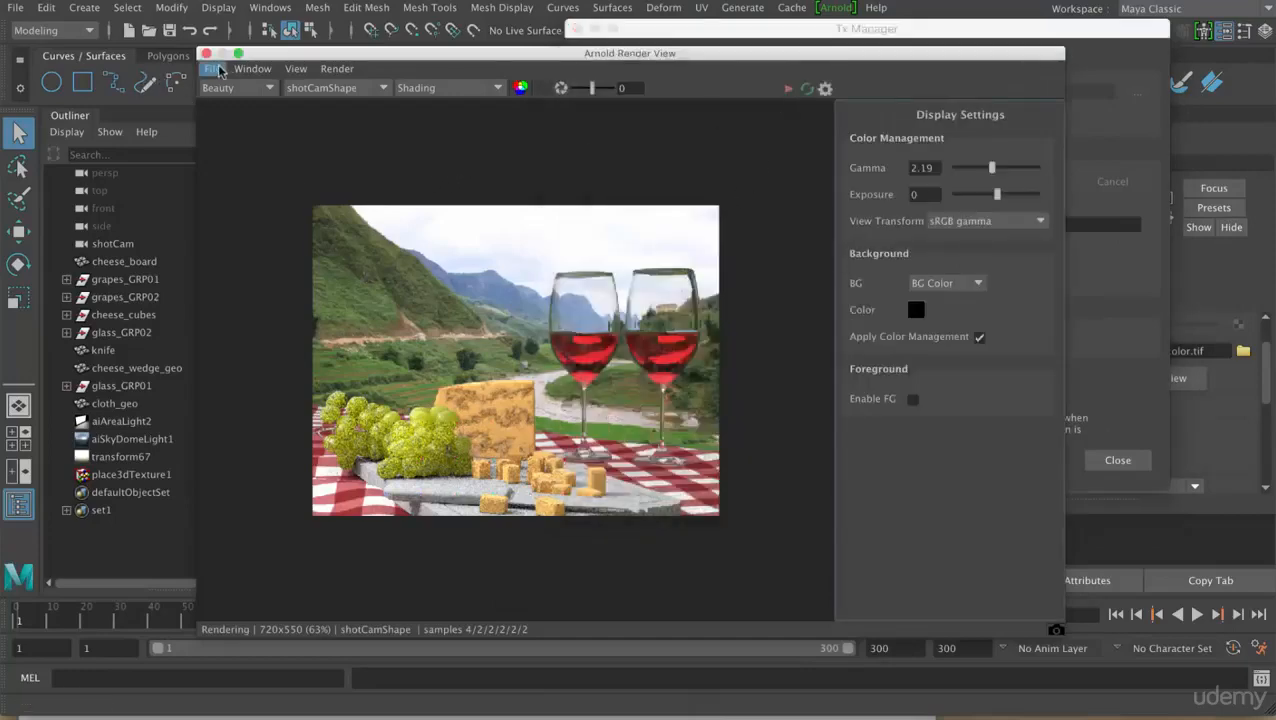
pyautogui.click(206, 53)
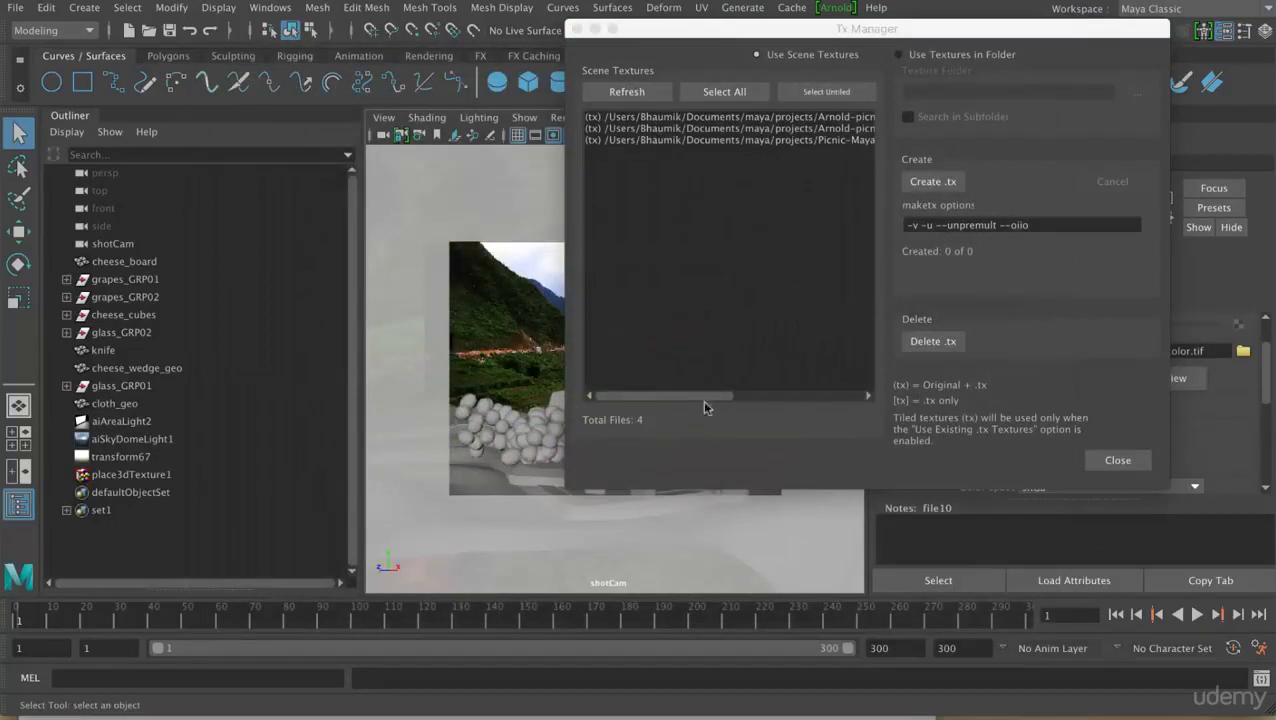
# Delete the .tx files of all three scene textures listed in the Tx Manager.
pyautogui.moveTo(702, 396); pyautogui.dragTo(600, 392)
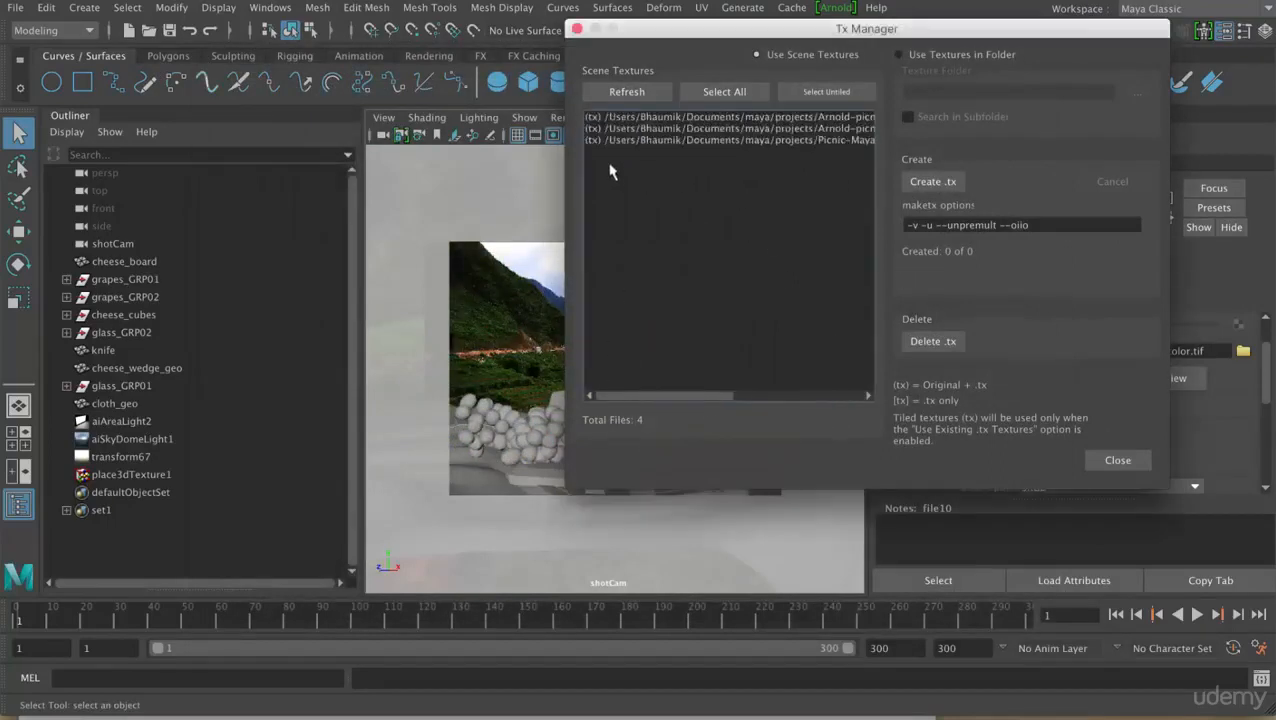
pyautogui.click(617, 119)
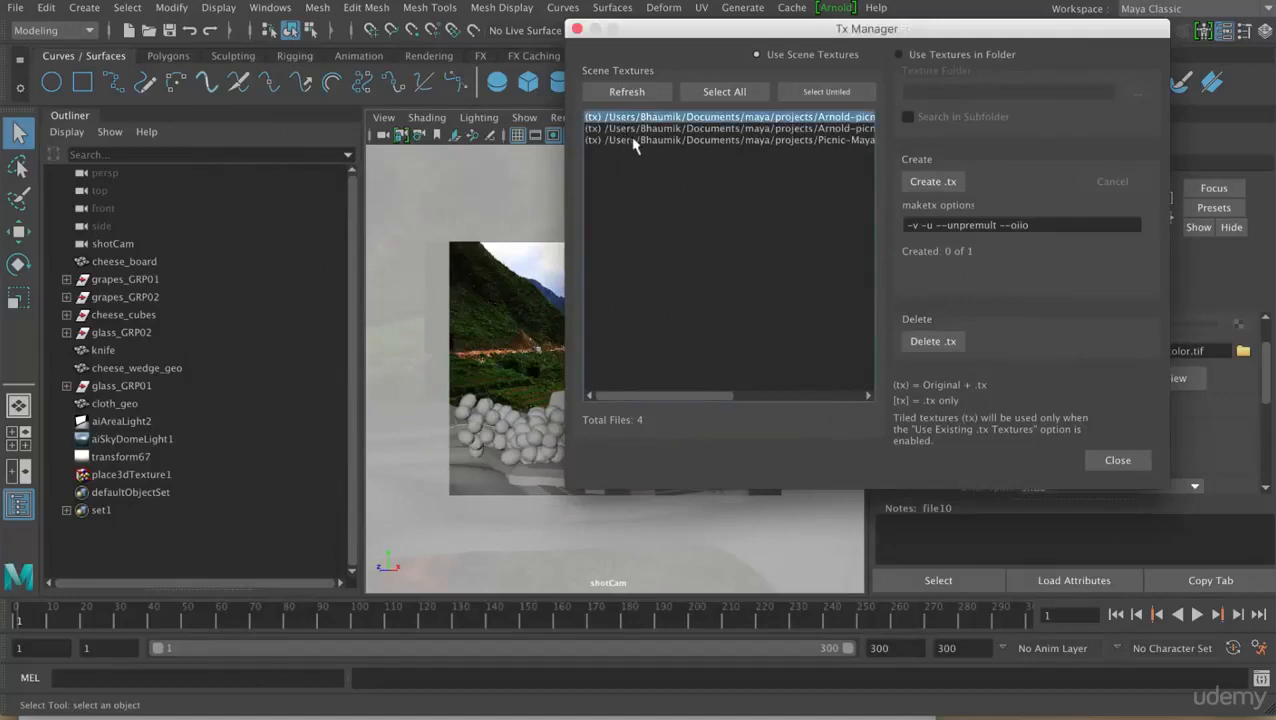
pyautogui.keyDown('shift'); pyautogui.click(634, 140); pyautogui.keyUp('shift')
pyautogui.click(935, 343)
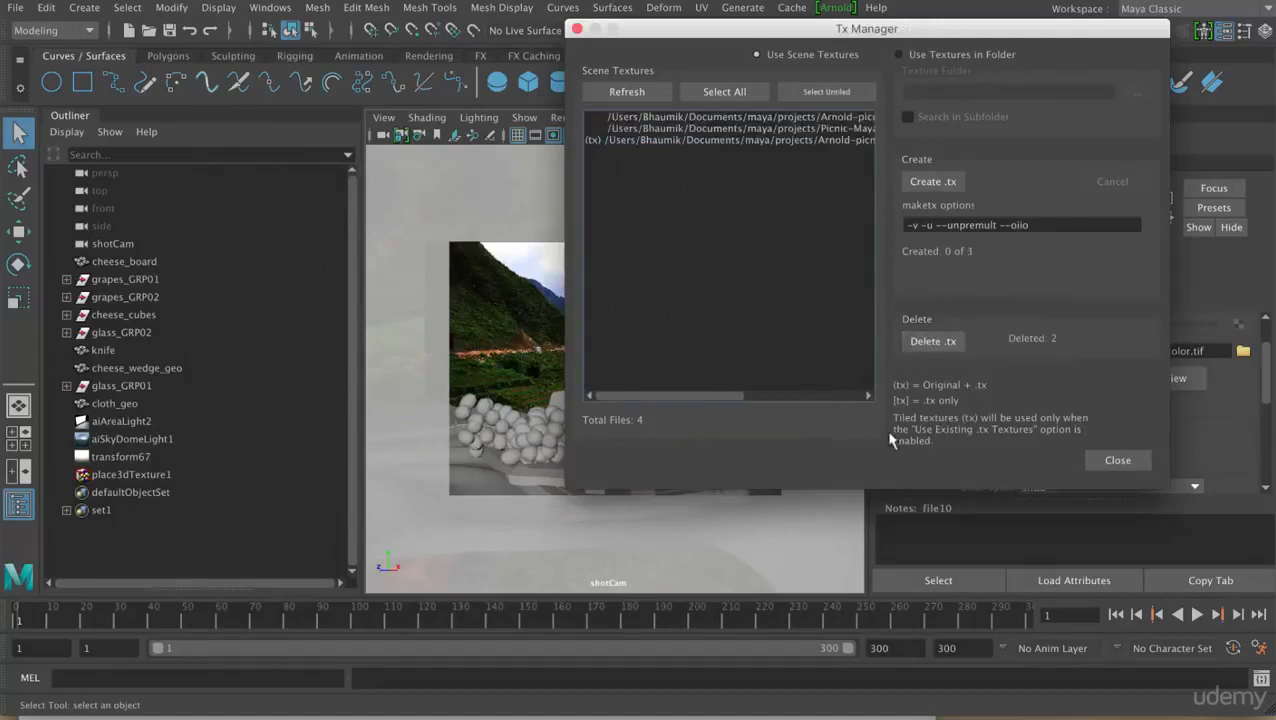
# Try again to delete the .tx file of the one scene texture still marked (tx).
pyautogui.click(708, 132)
pyautogui.click(679, 141)
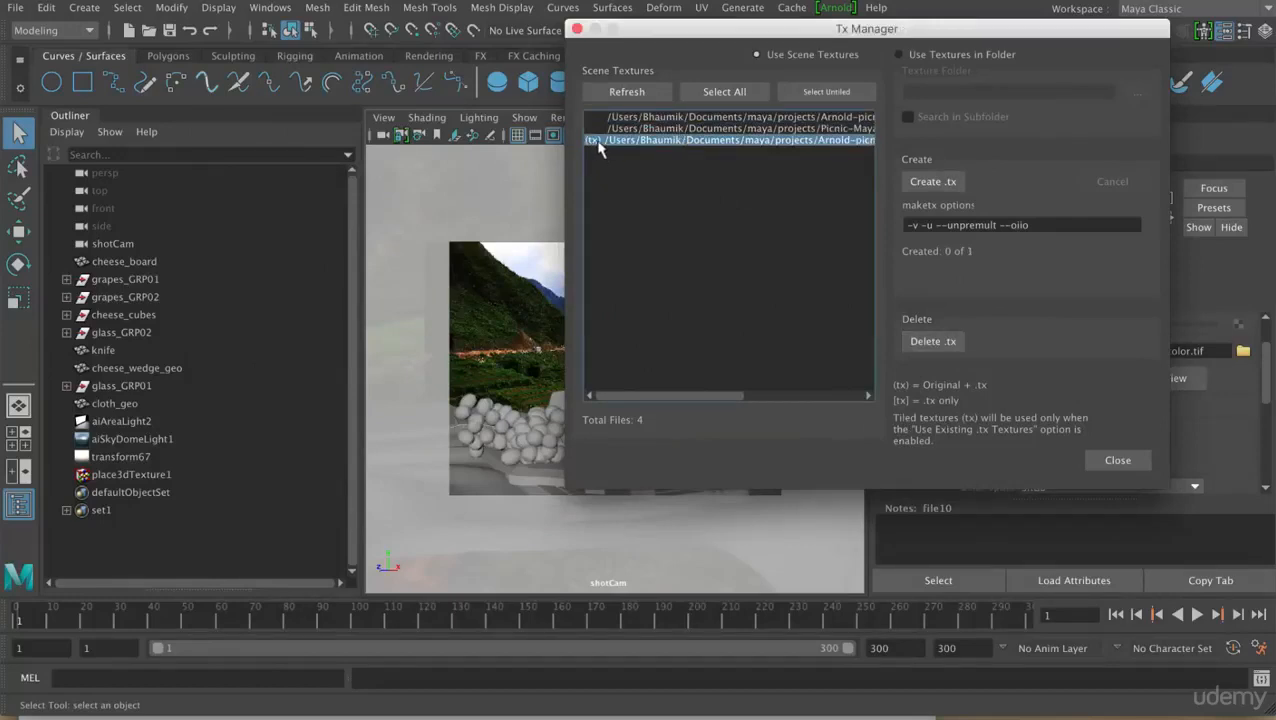
pyautogui.click(914, 345)
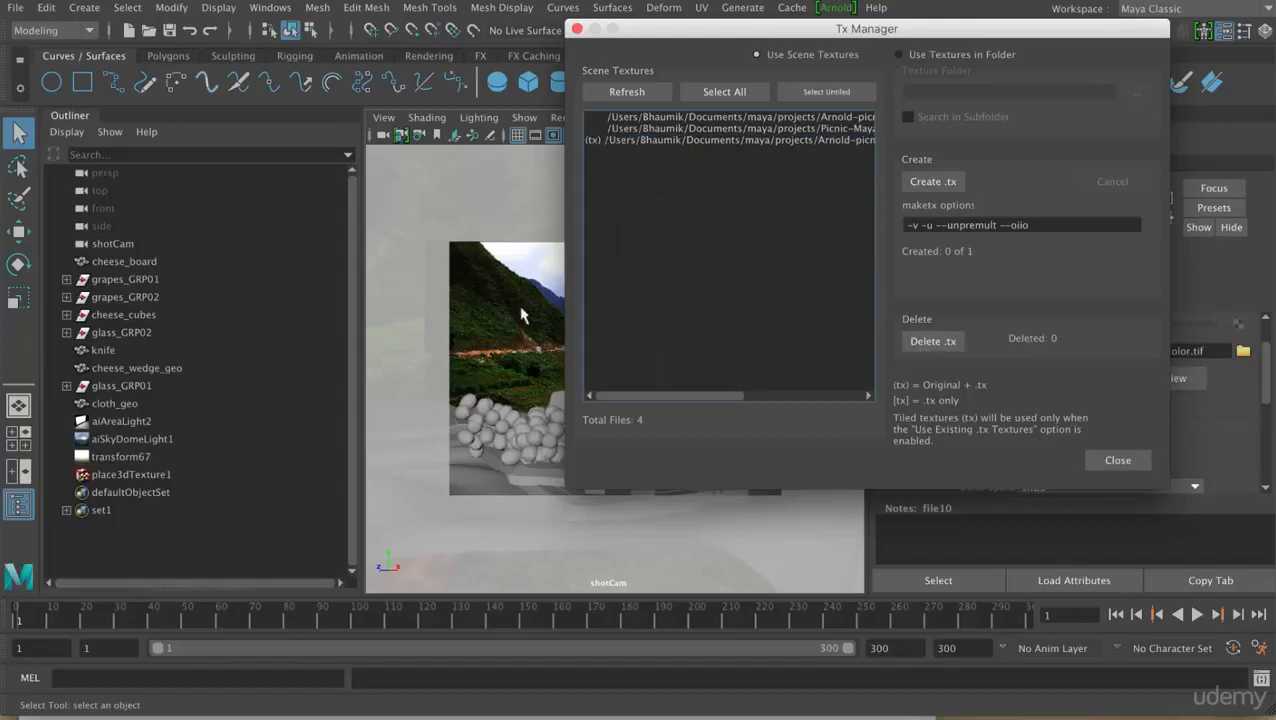
# Create .tx files for the two unconverted scene textures using the existing maketx options, and retry the one still unconverted.
pyautogui.click(651, 120)
pyautogui.keyDown('shift'); pyautogui.click(647, 129); pyautogui.keyUp('shift')
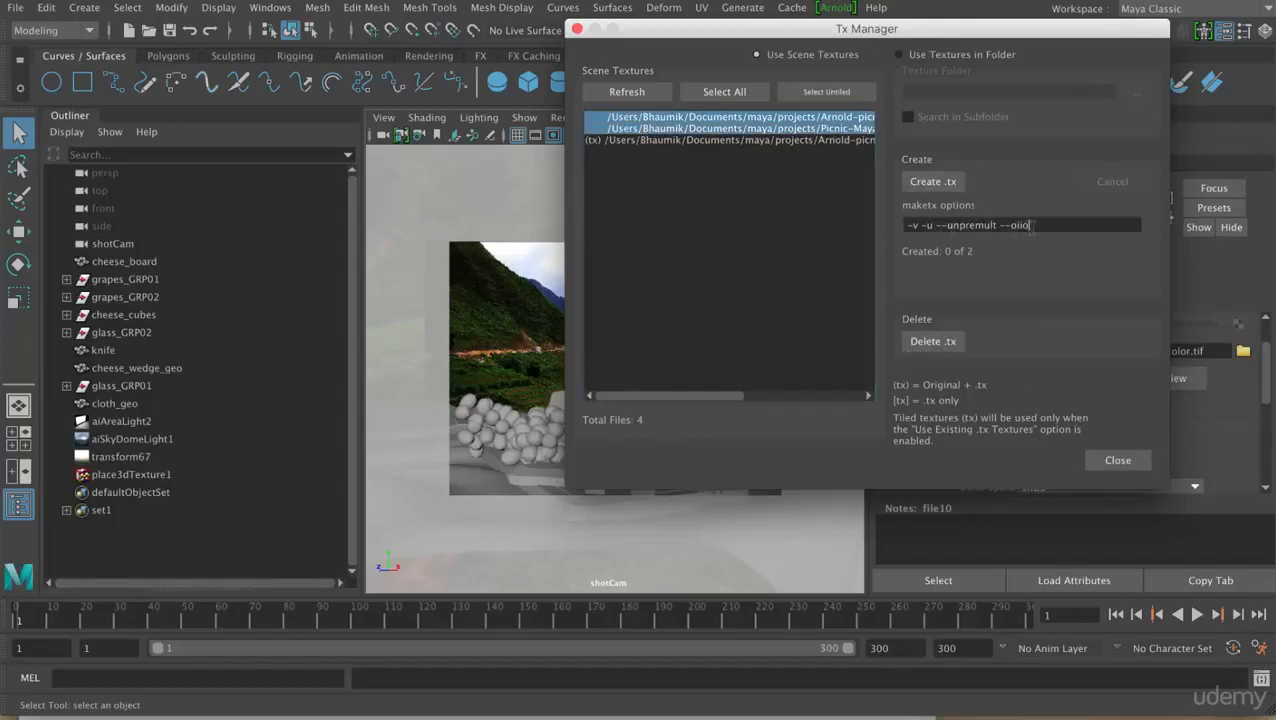
pyautogui.moveTo(1033, 226); pyautogui.dragTo(1000, 226)
pyautogui.click(1055, 227)
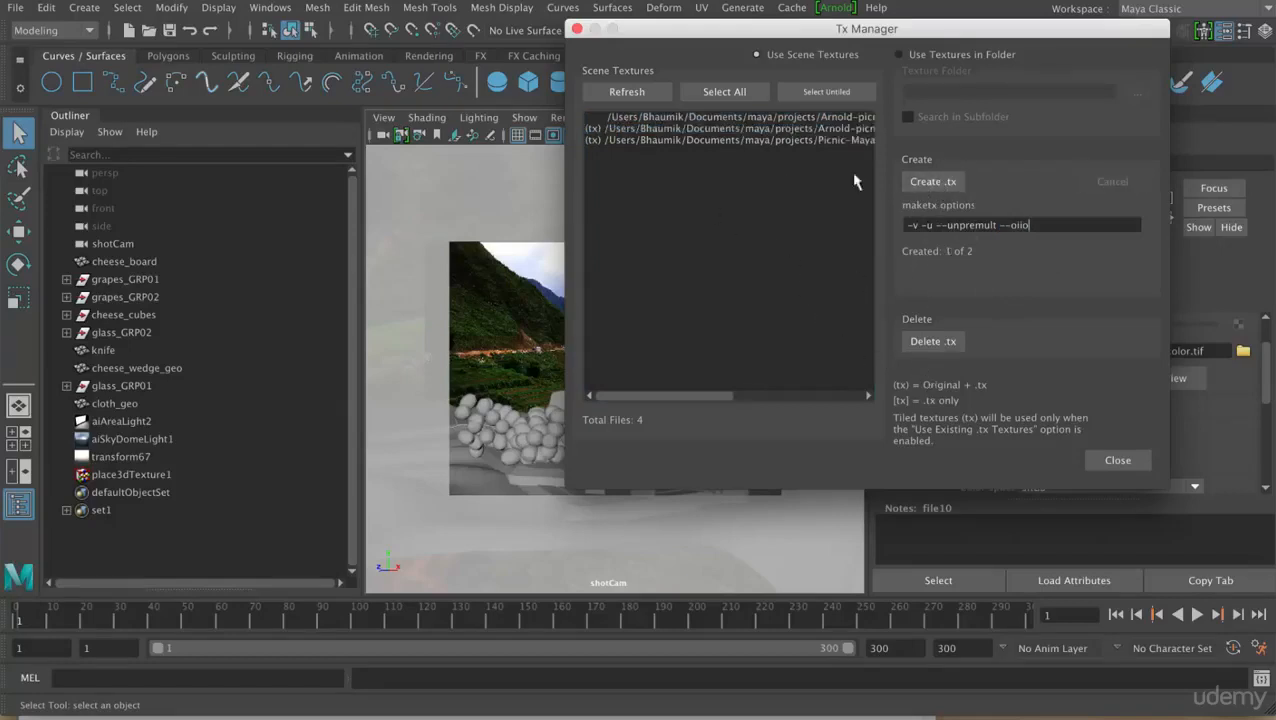
pyautogui.click(749, 118)
pyautogui.click(918, 182)
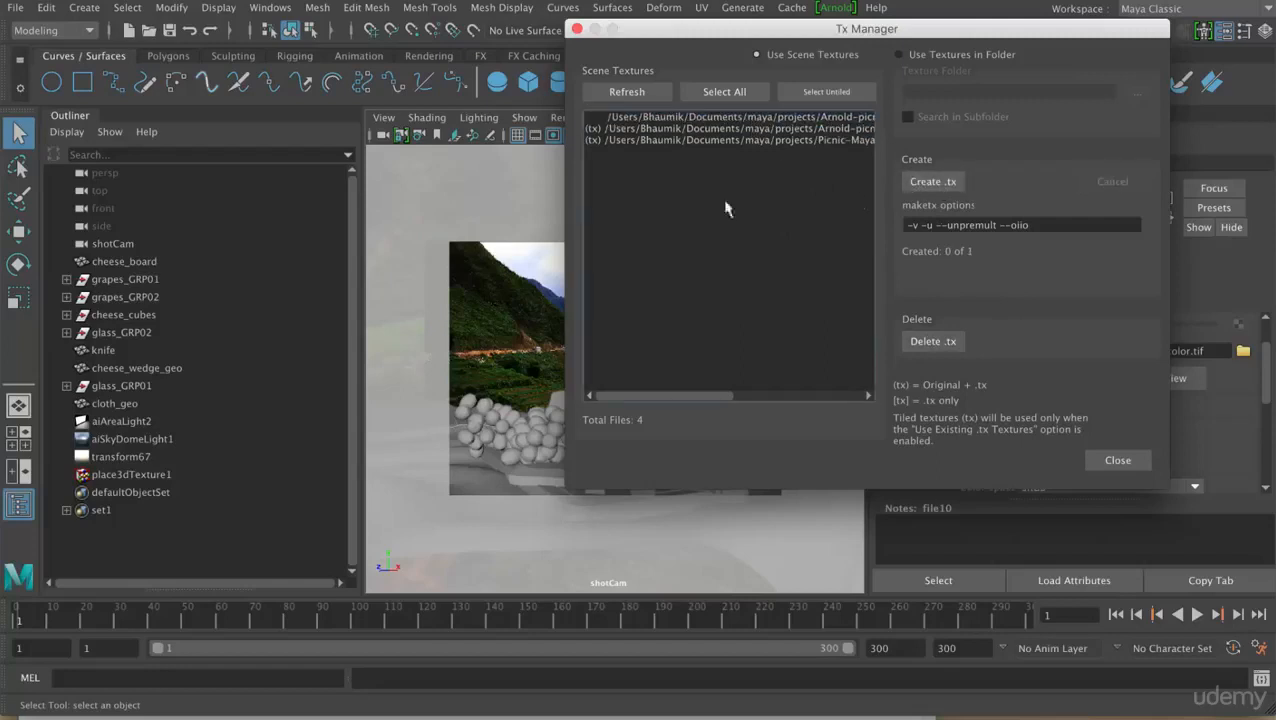
# Show the Use Textures in Folder option of the Tx Manager, and close the manager.
pyautogui.moveTo(660, 396); pyautogui.dragTo(564, 390)
pyautogui.click(950, 56)
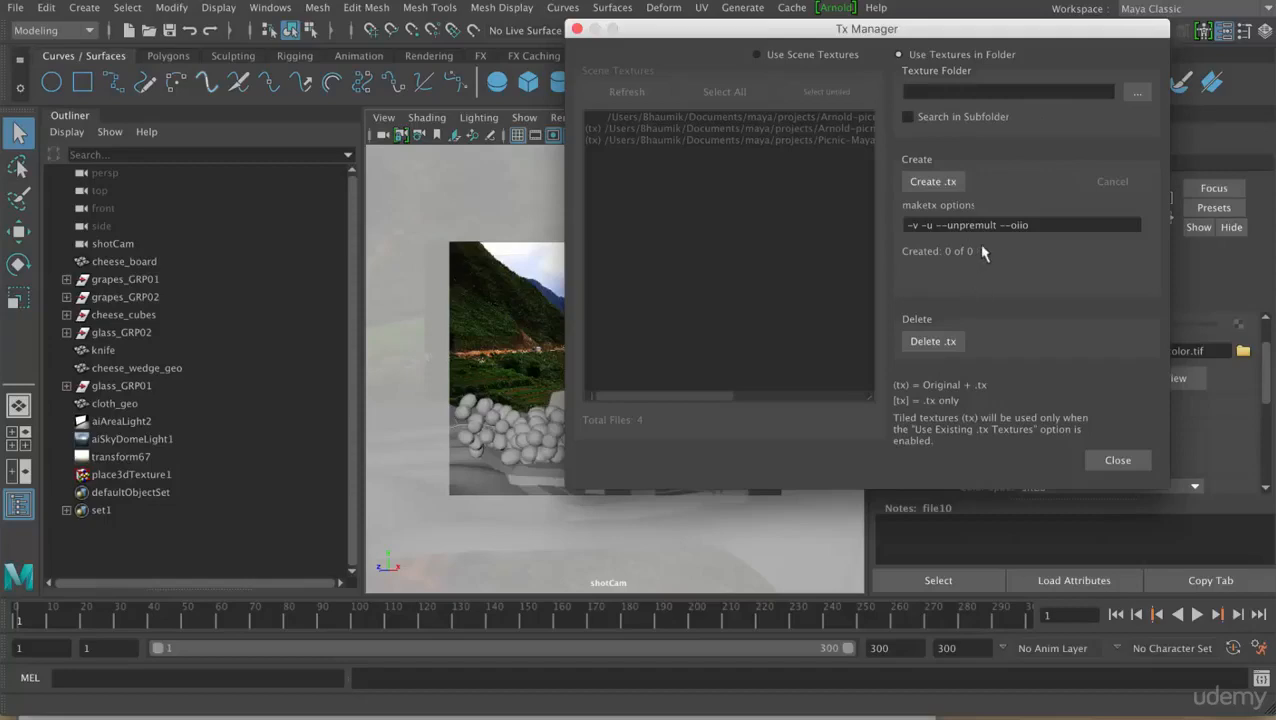
pyautogui.click(1112, 461)
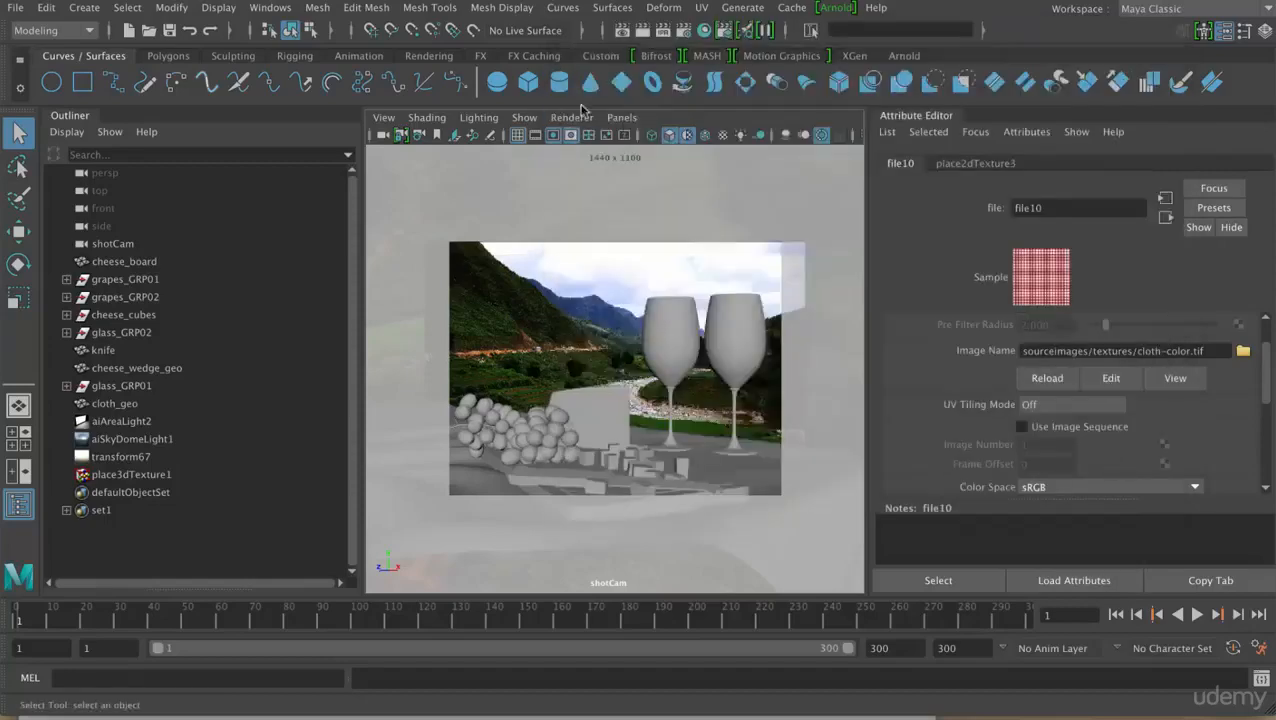
# Reopen the Arnold Render View and move its window clear of the cloth in the viewport.
pyautogui.click(755, 10)
pyautogui.moveTo(830, 8)
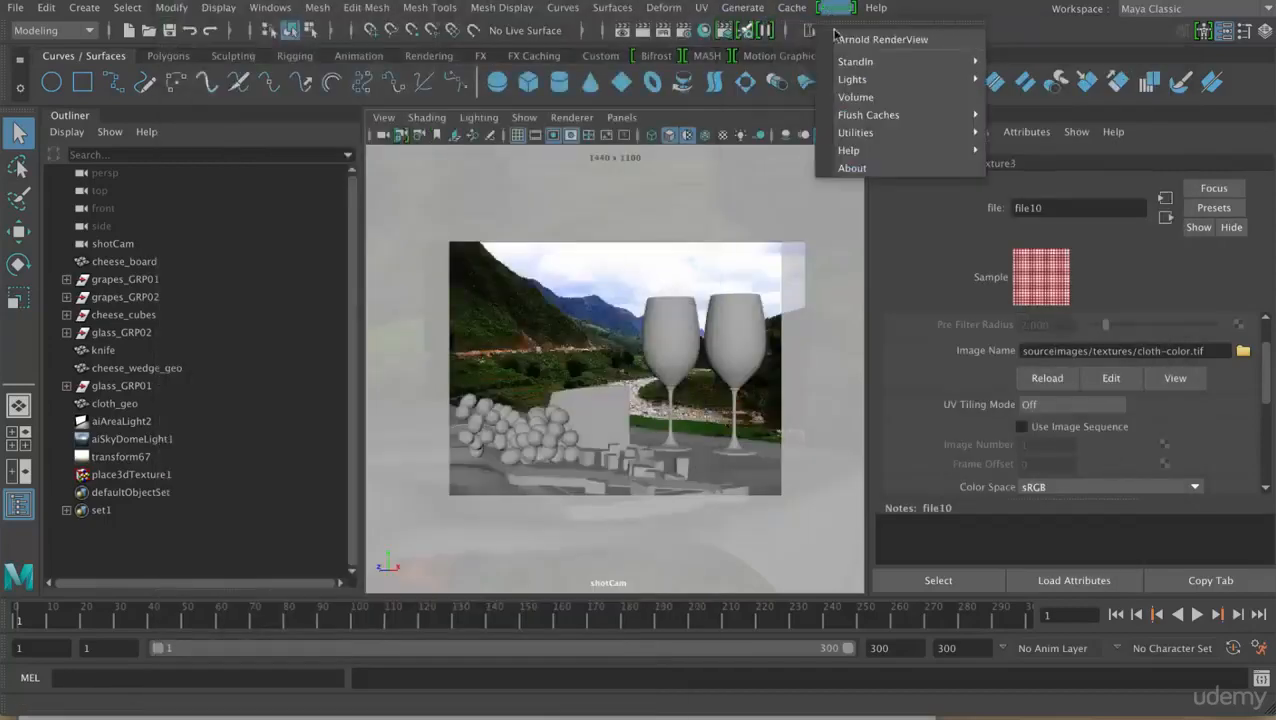
pyautogui.click(840, 39)
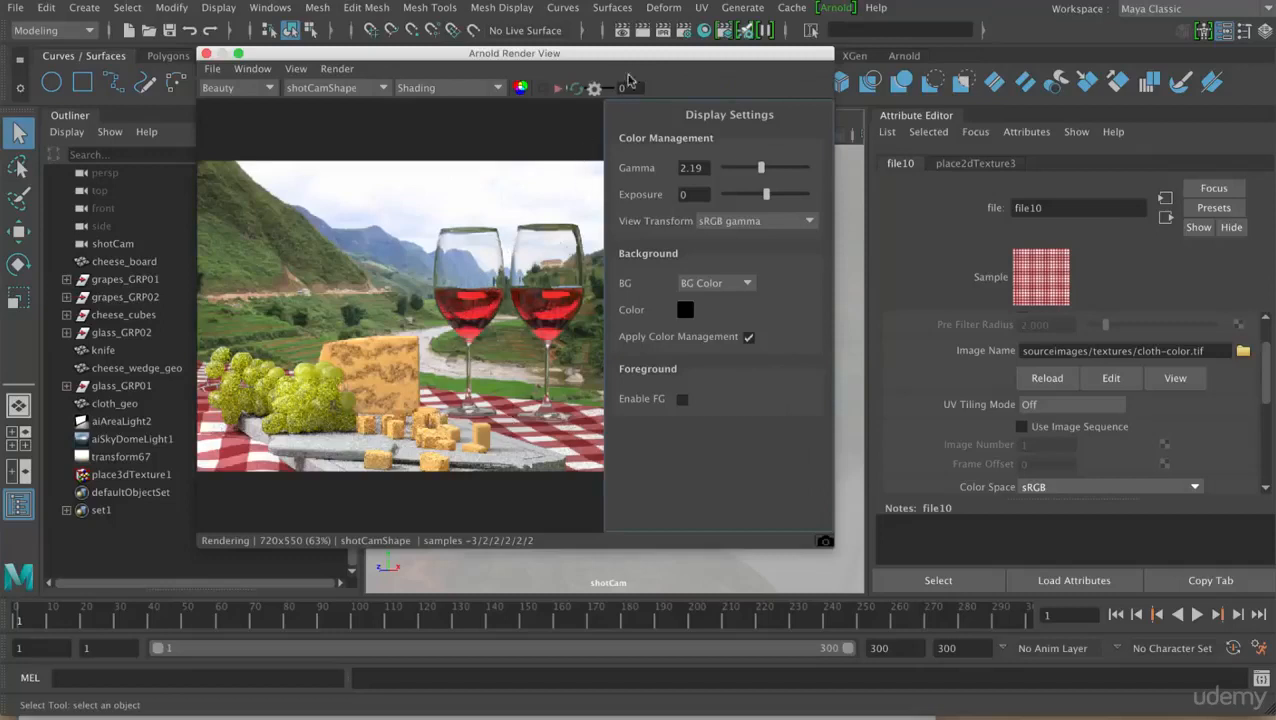
pyautogui.moveTo(600, 53); pyautogui.dragTo(478, 35)
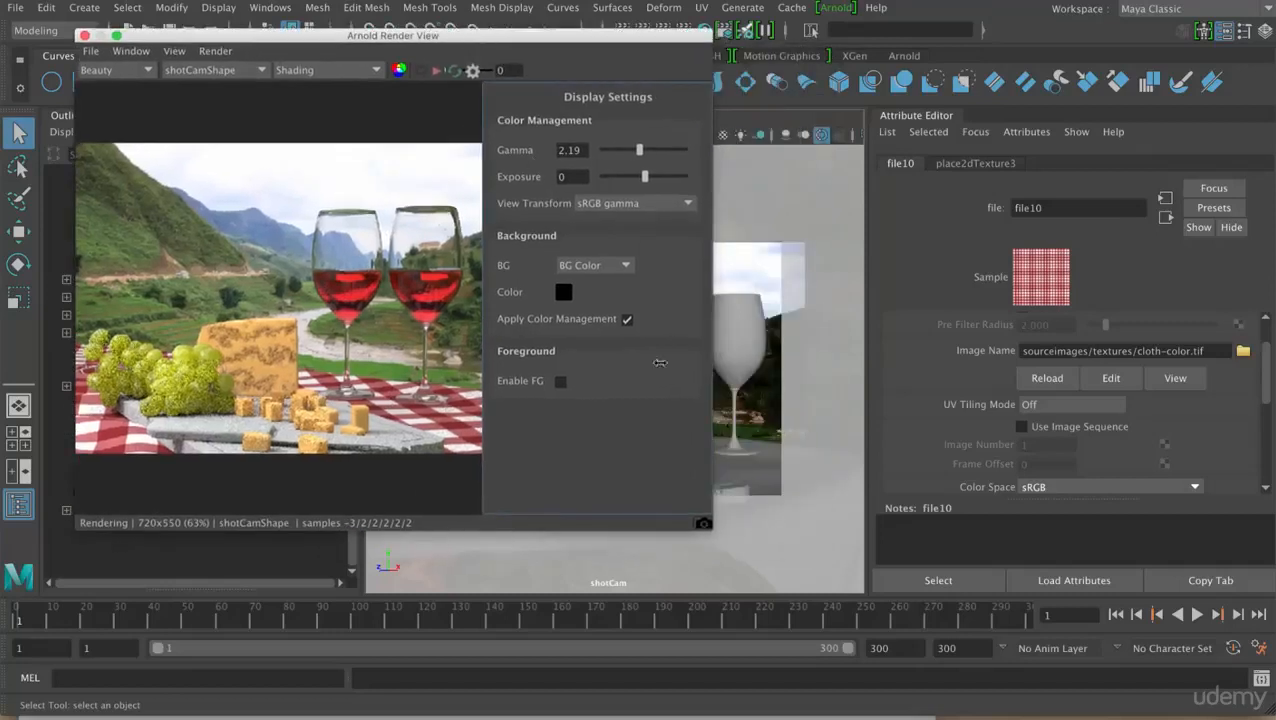
# Select the picnic cloth in the viewport and rename its aiStandard2 material to cloth_shader.
pyautogui.click(770, 472)
pyautogui.moveTo(628, 45); pyautogui.dragTo(725, 47)
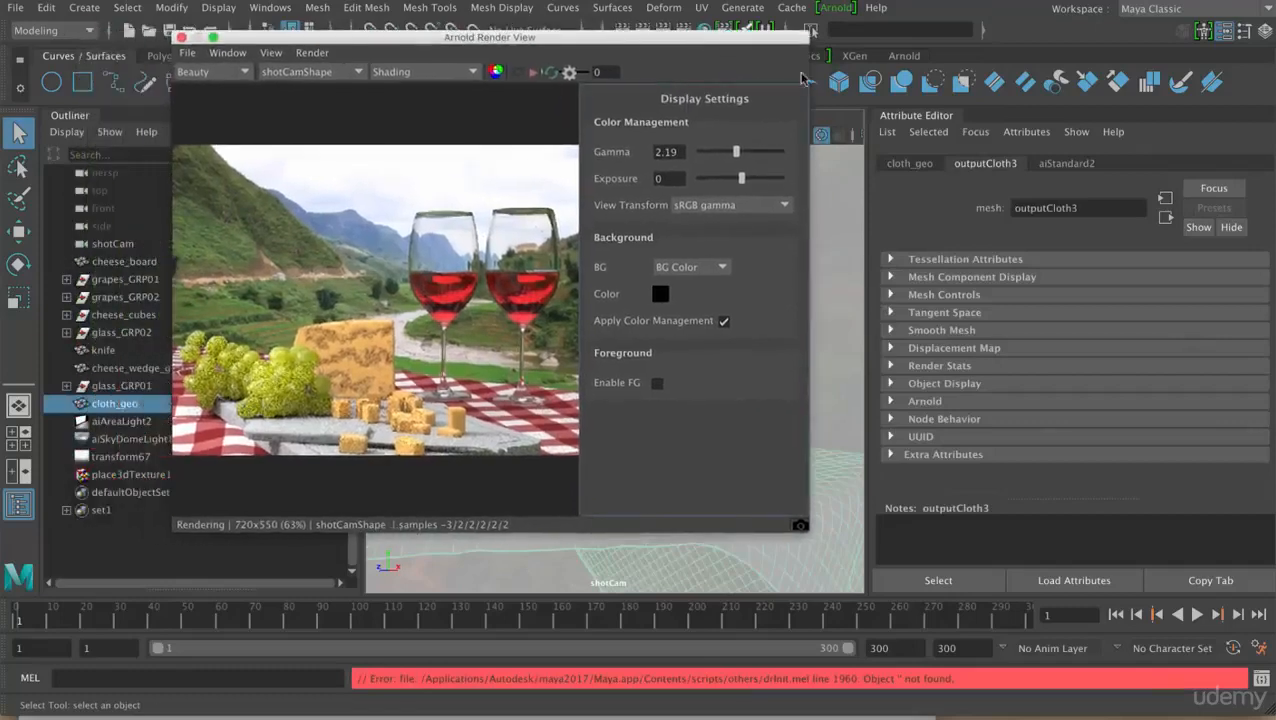
pyautogui.click(1064, 163)
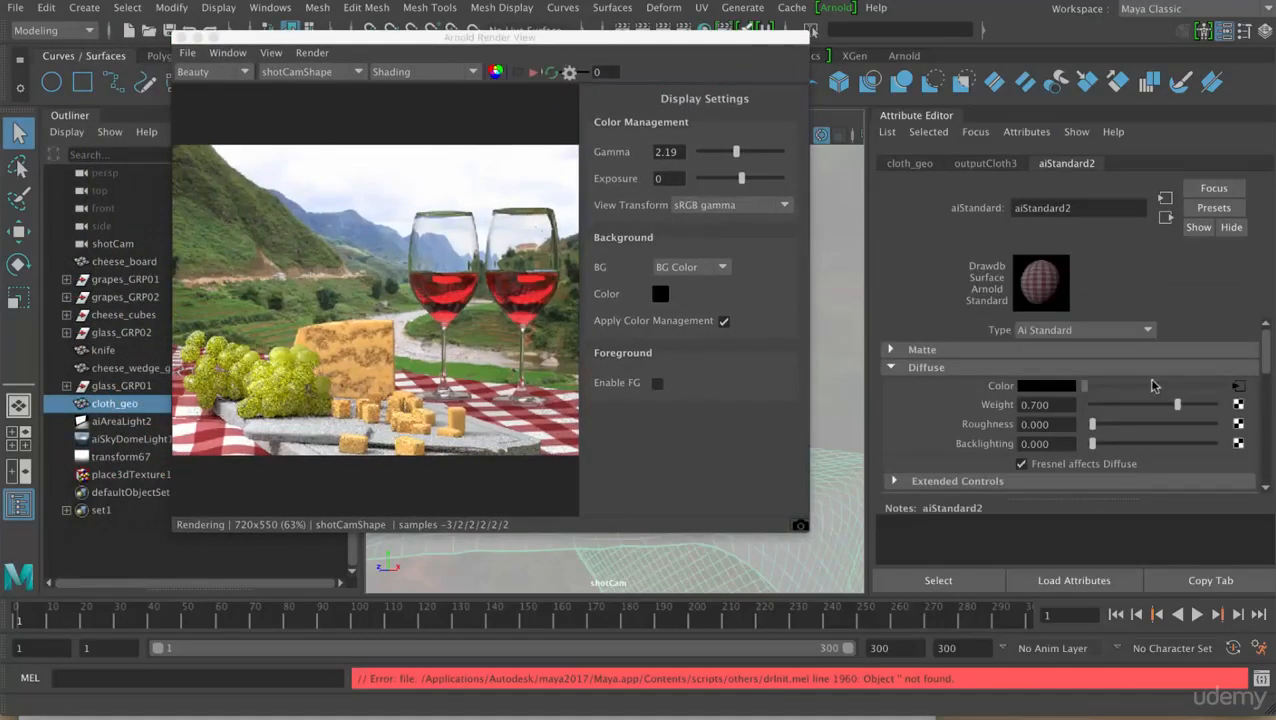
pyautogui.scroll(-1, 1268, 372)
pyautogui.scroll(-1, 1268, 372)
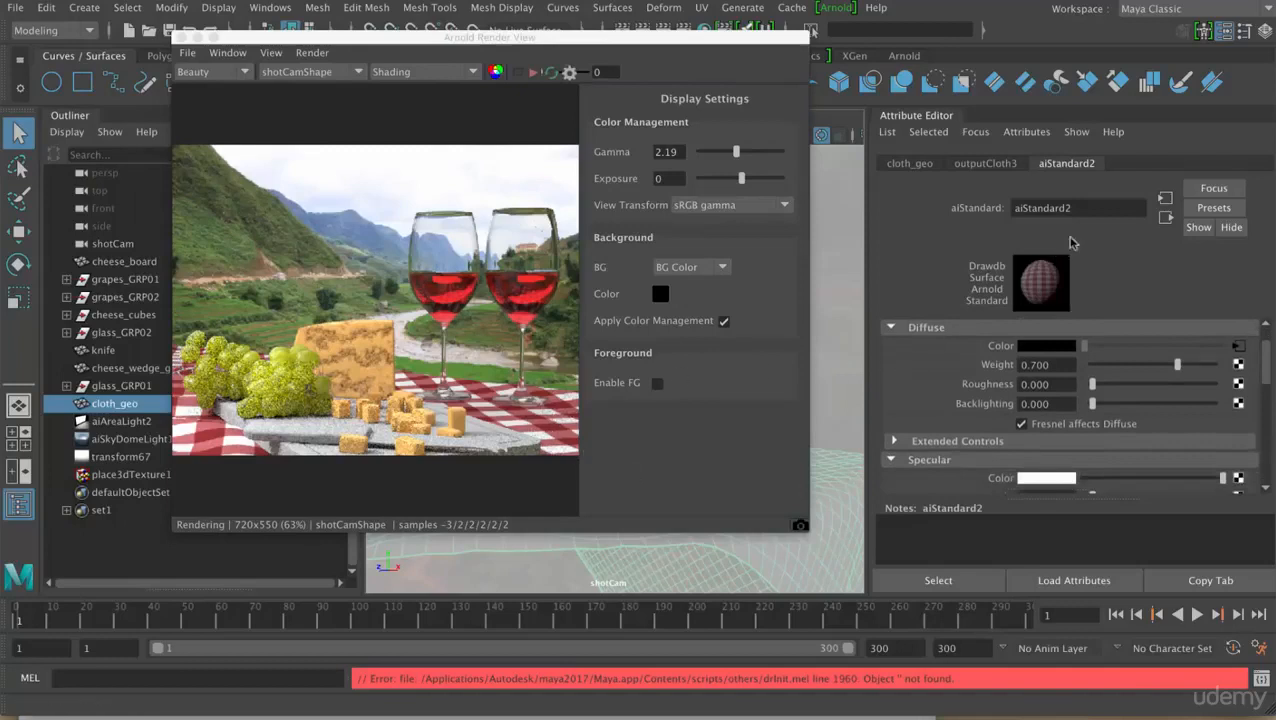
pyautogui.doubleClick(1087, 208)
pyautogui.write('cloth_shader')
pyautogui.press('Return')
# Connect a new File texture to the Bump Mapping attribute of cloth_shader.
pyautogui.moveTo(1266, 370); pyautogui.dragTo(1266, 455)
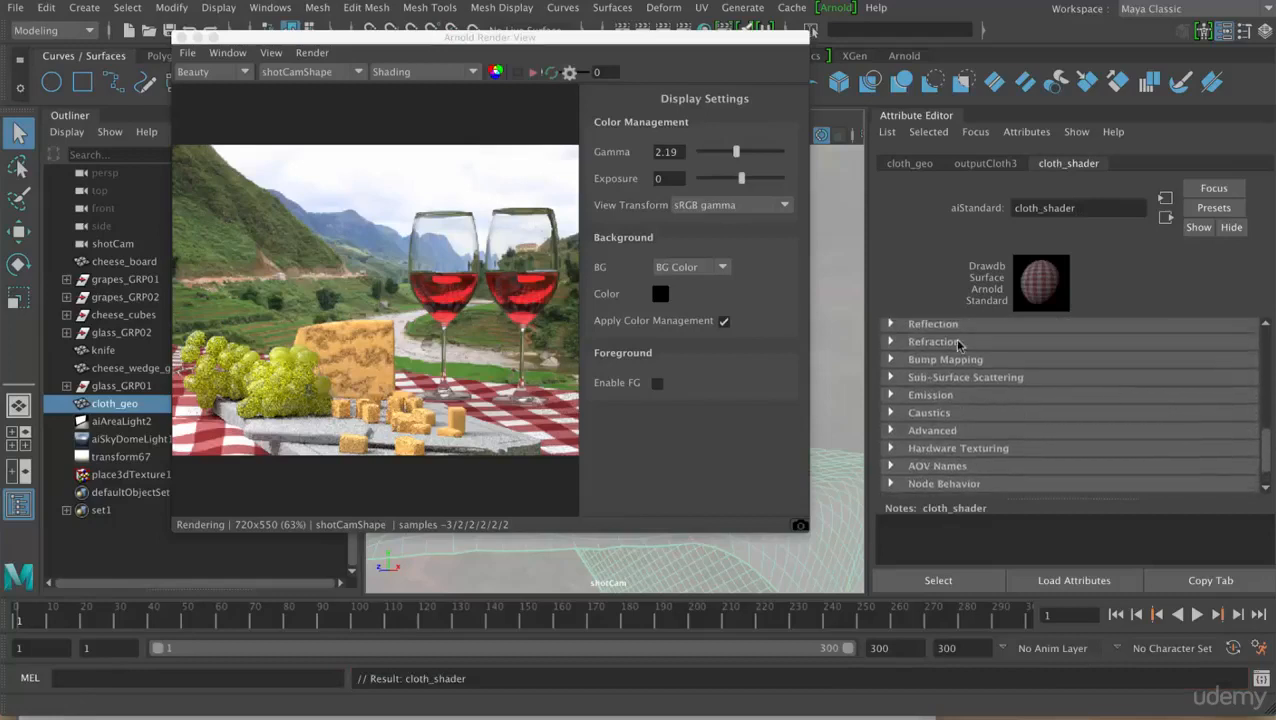
pyautogui.click(956, 360)
pyautogui.click(1236, 382)
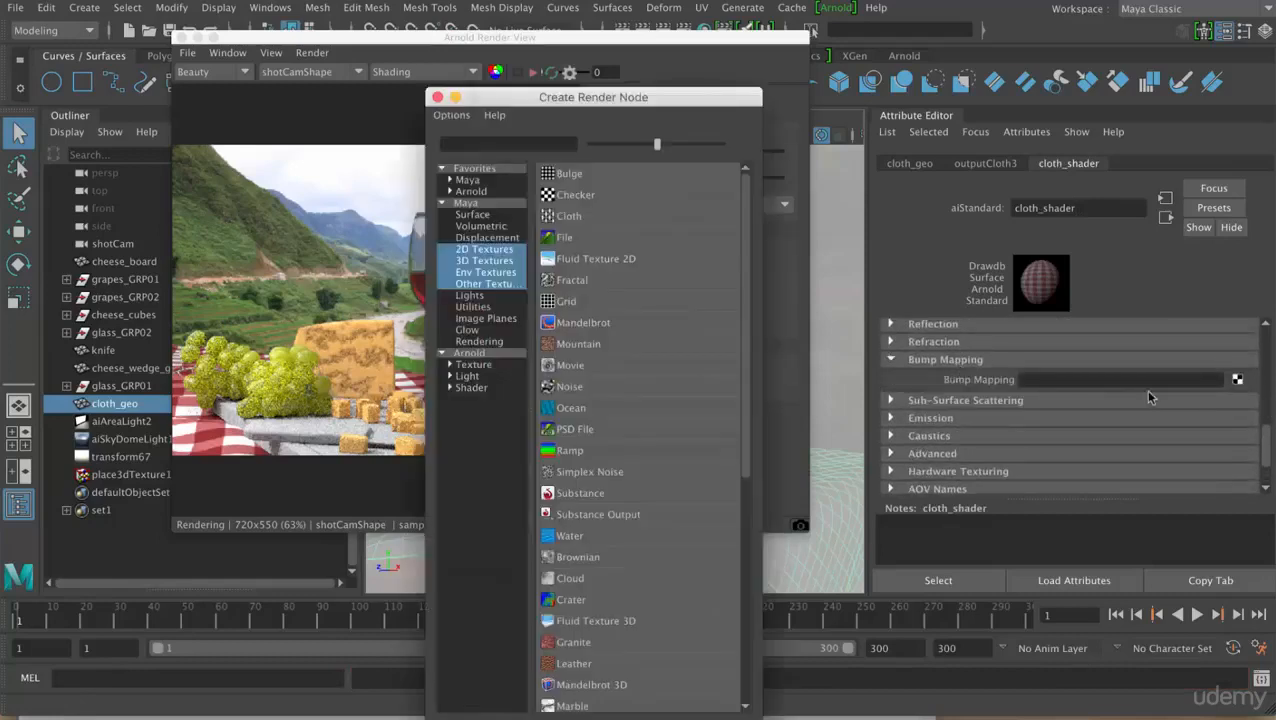
pyautogui.click(584, 240)
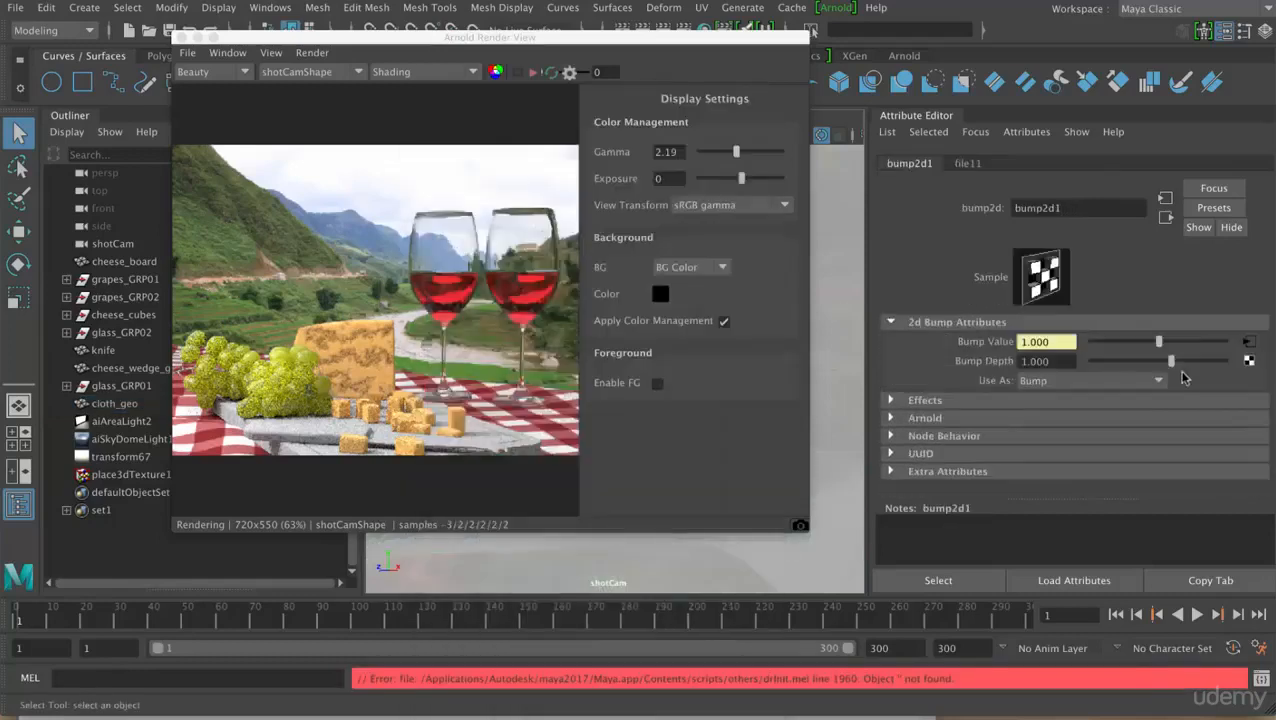
# Load cloth-bump.tif from the project's textures folder as the image of the cloth's bump file texture.
pyautogui.click(1248, 342)
pyautogui.click(1243, 351)
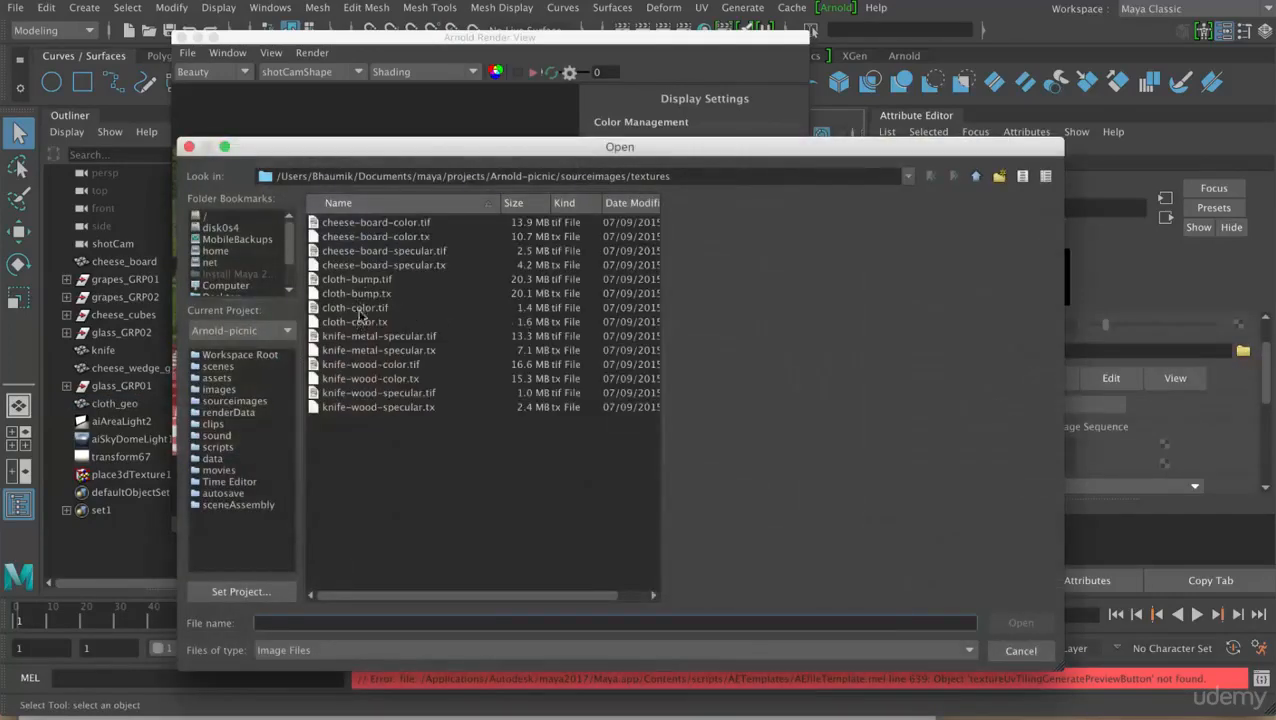
pyautogui.click(356, 280)
pyautogui.click(1020, 623)
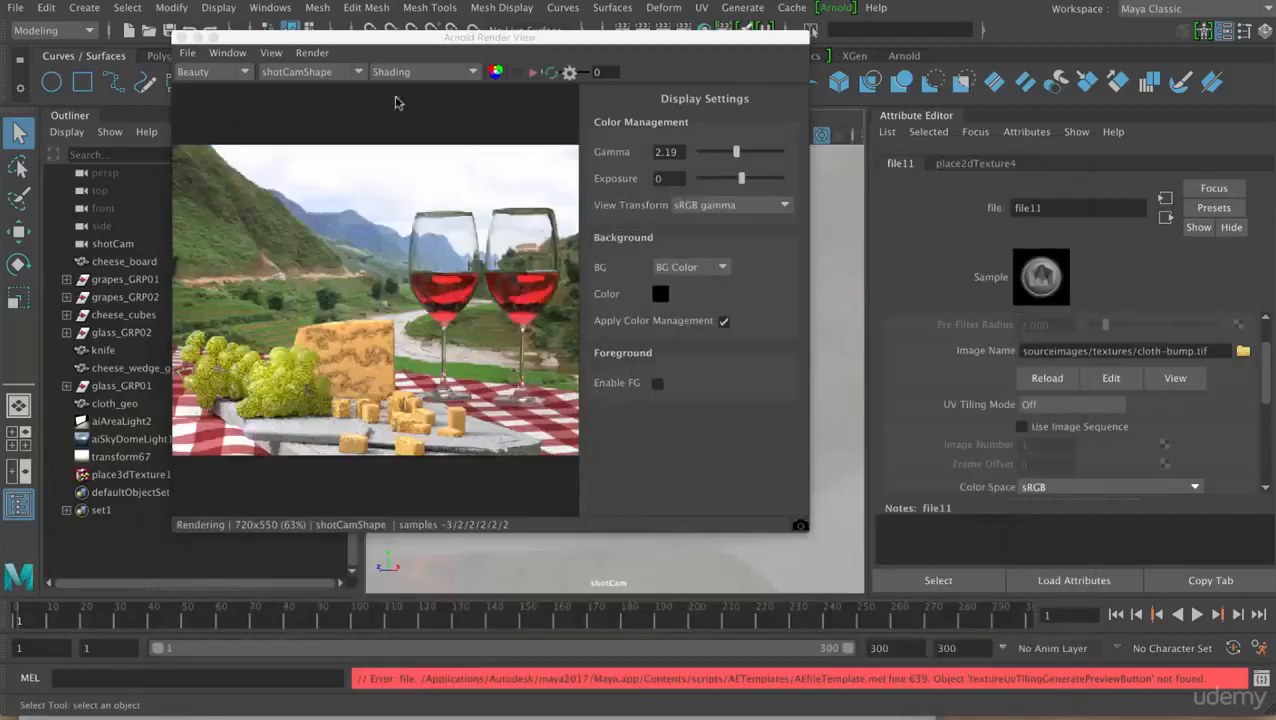
# Start the interactive render with the display settings hidden, and update the full scene to include the bump map.
pyautogui.click(533, 72)
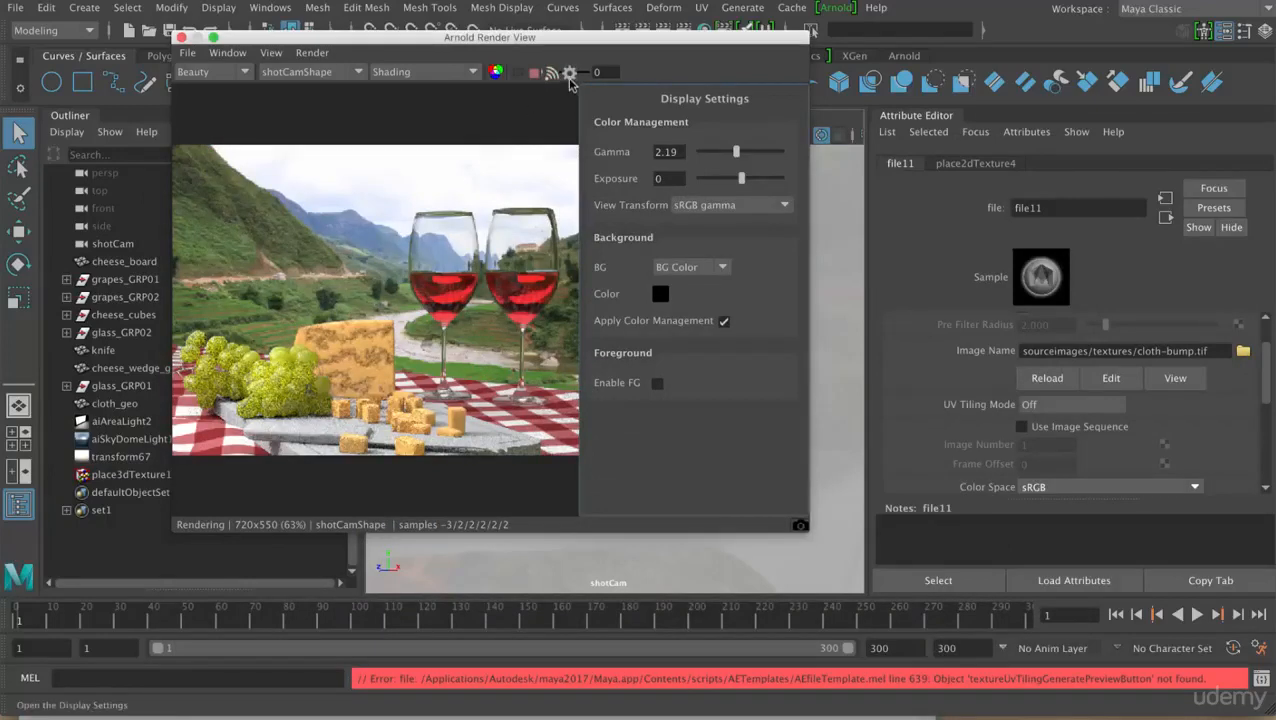
pyautogui.click(569, 72)
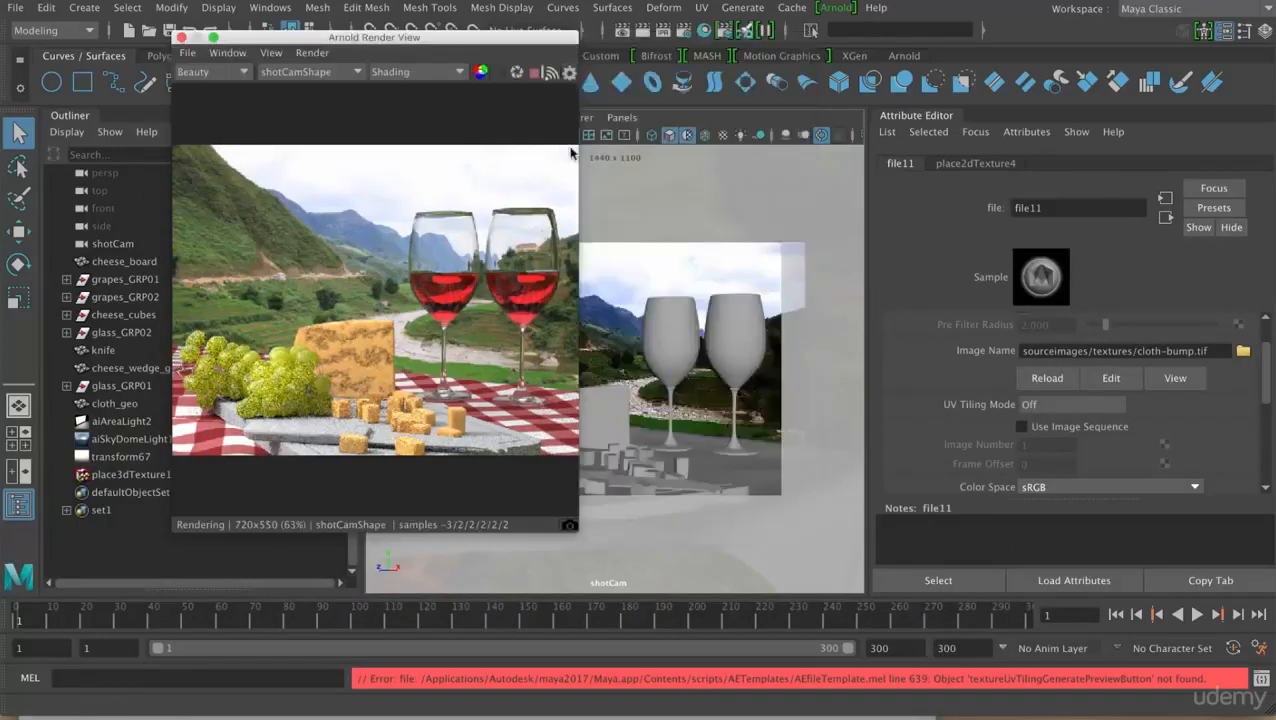
pyautogui.moveTo(580, 153); pyautogui.dragTo(715, 155)
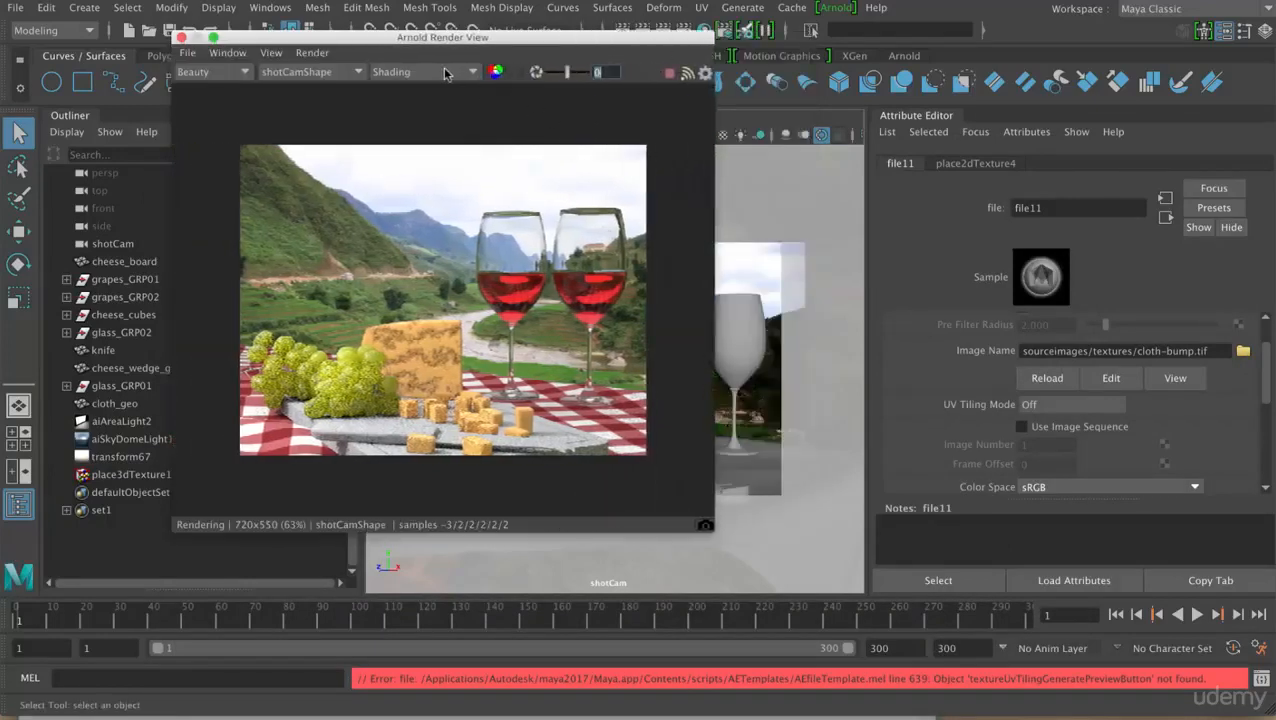
pyautogui.click(315, 59)
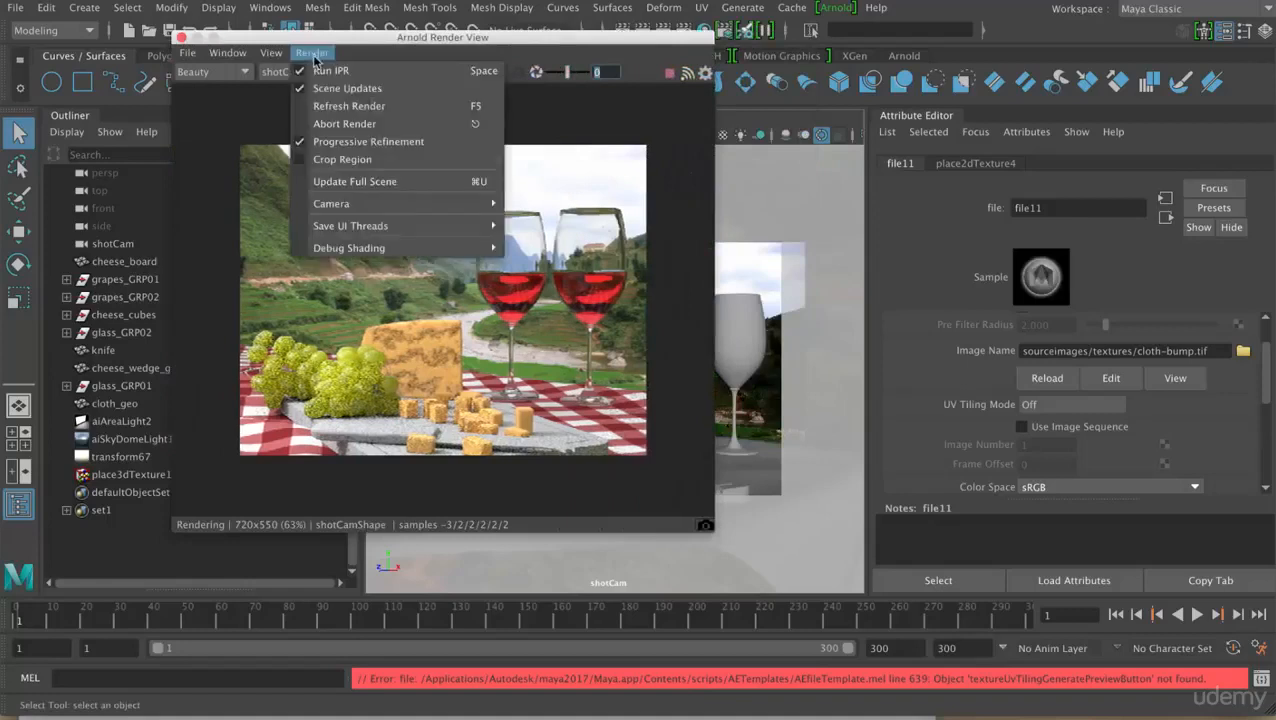
pyautogui.click(338, 183)
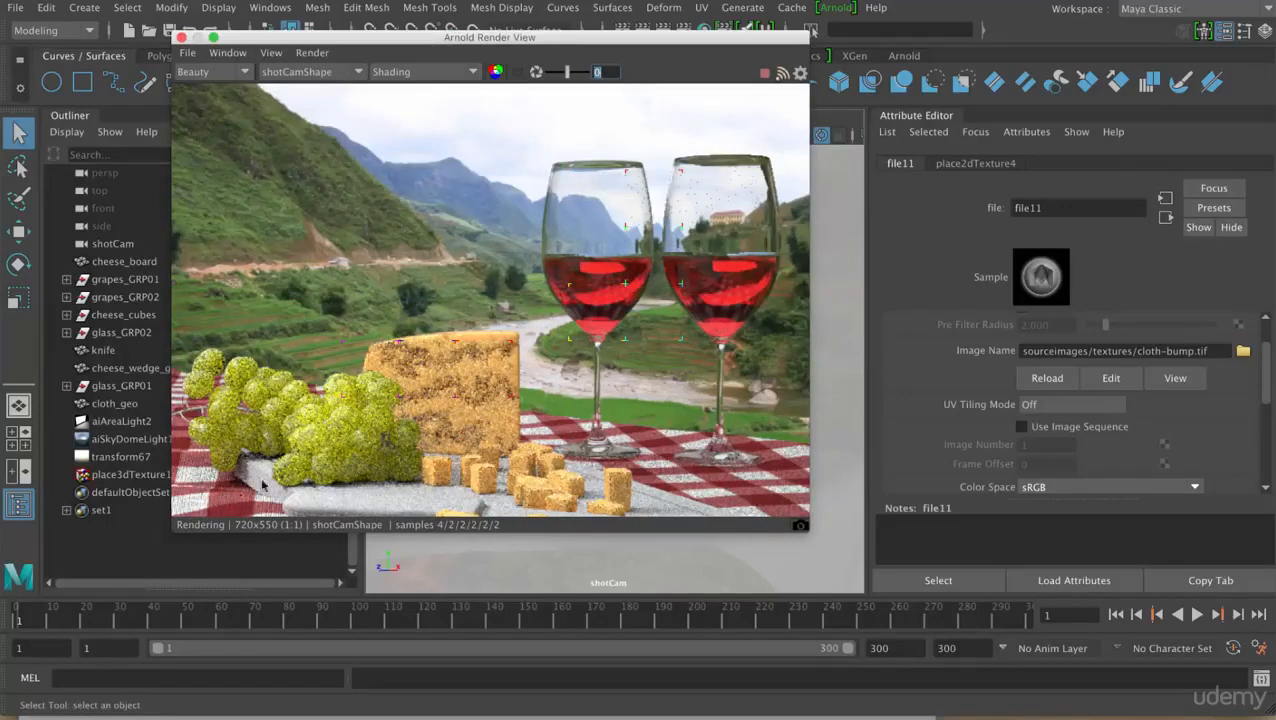
# Turn on the render view's crop region and set the Specular Weight of cloth_shader to about 0.154.
pyautogui.click(1168, 219)
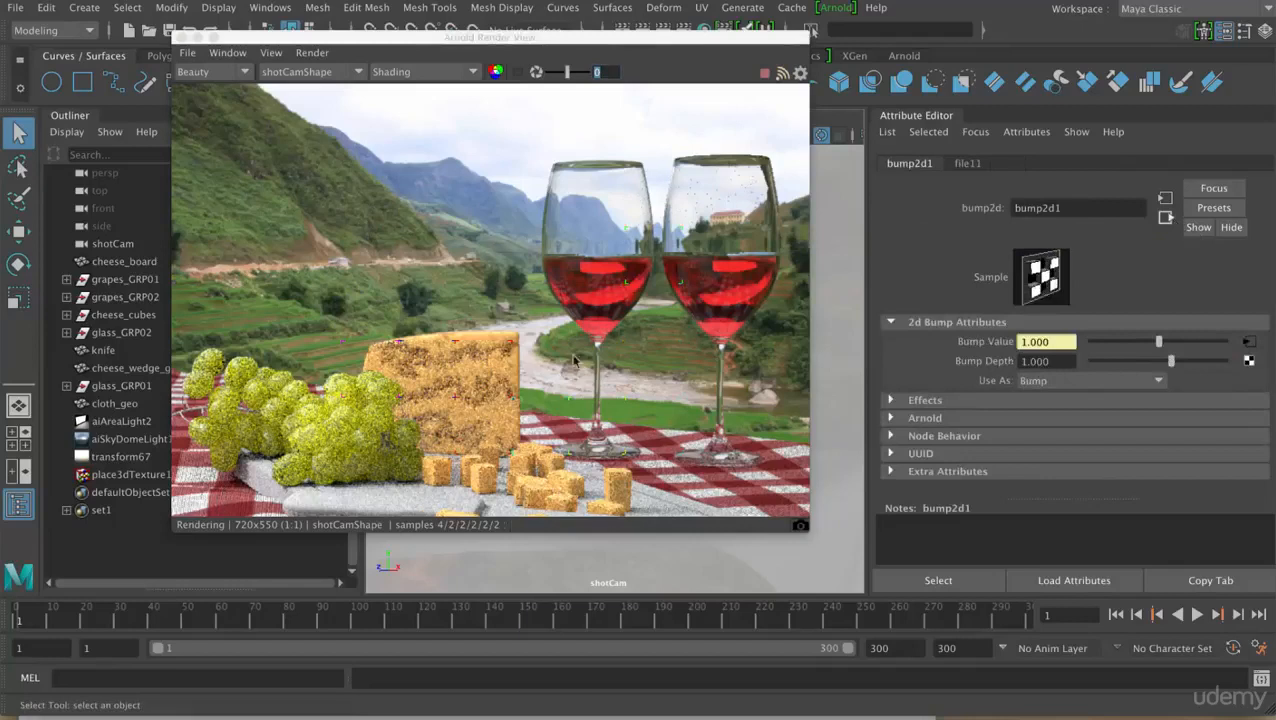
pyautogui.moveTo(473, 421); pyautogui.dragTo(489, 363)
pyautogui.click(1166, 219)
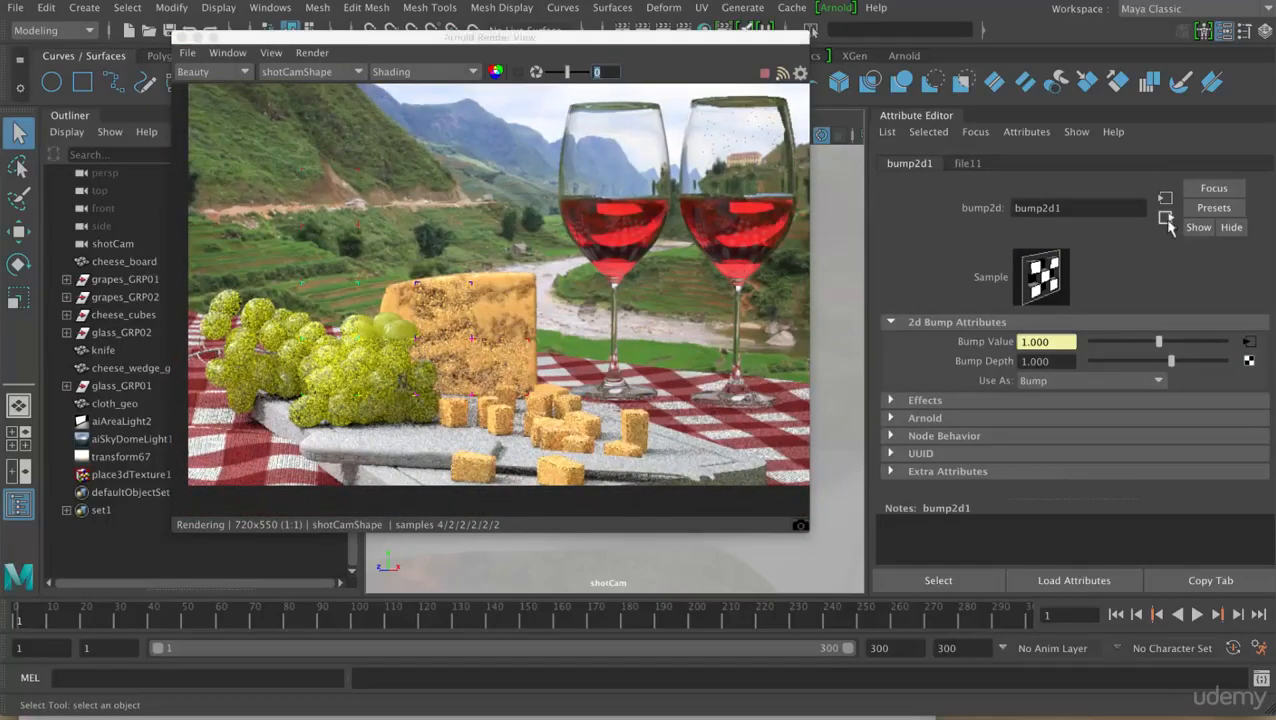
pyautogui.click(918, 360)
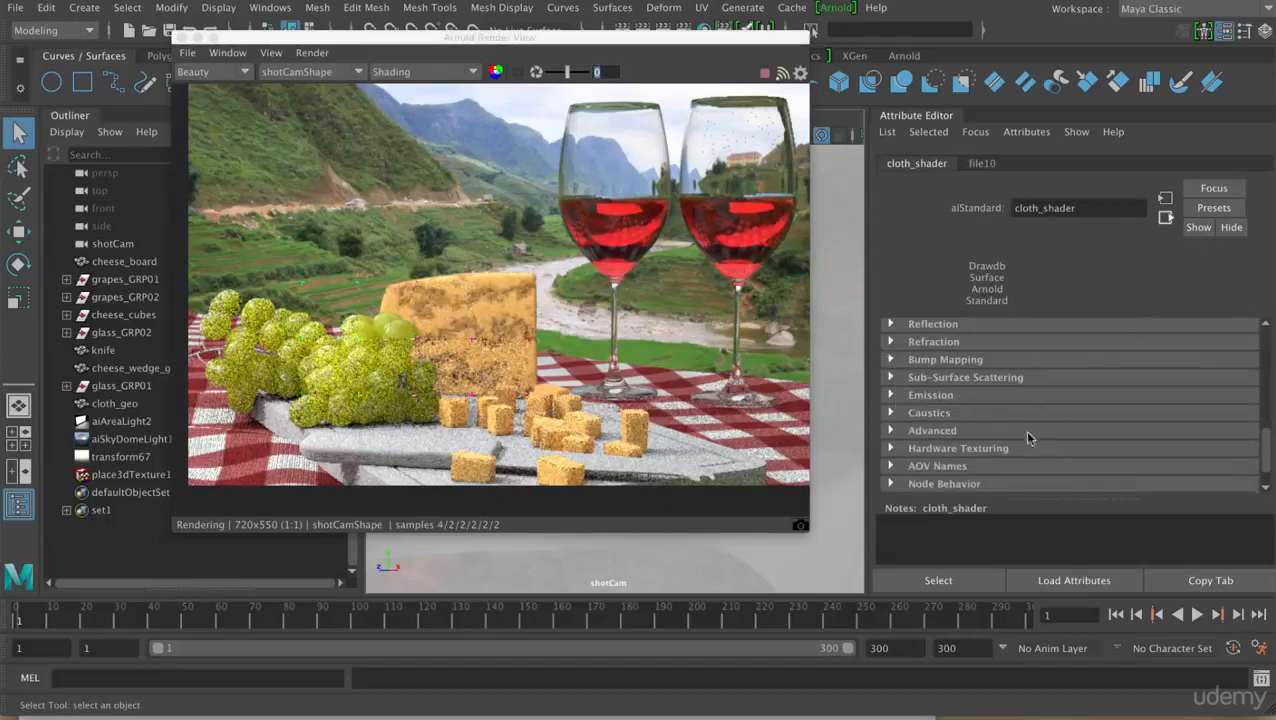
pyautogui.scroll(-2, 1025, 433)
pyautogui.scroll(5, 1028, 435)
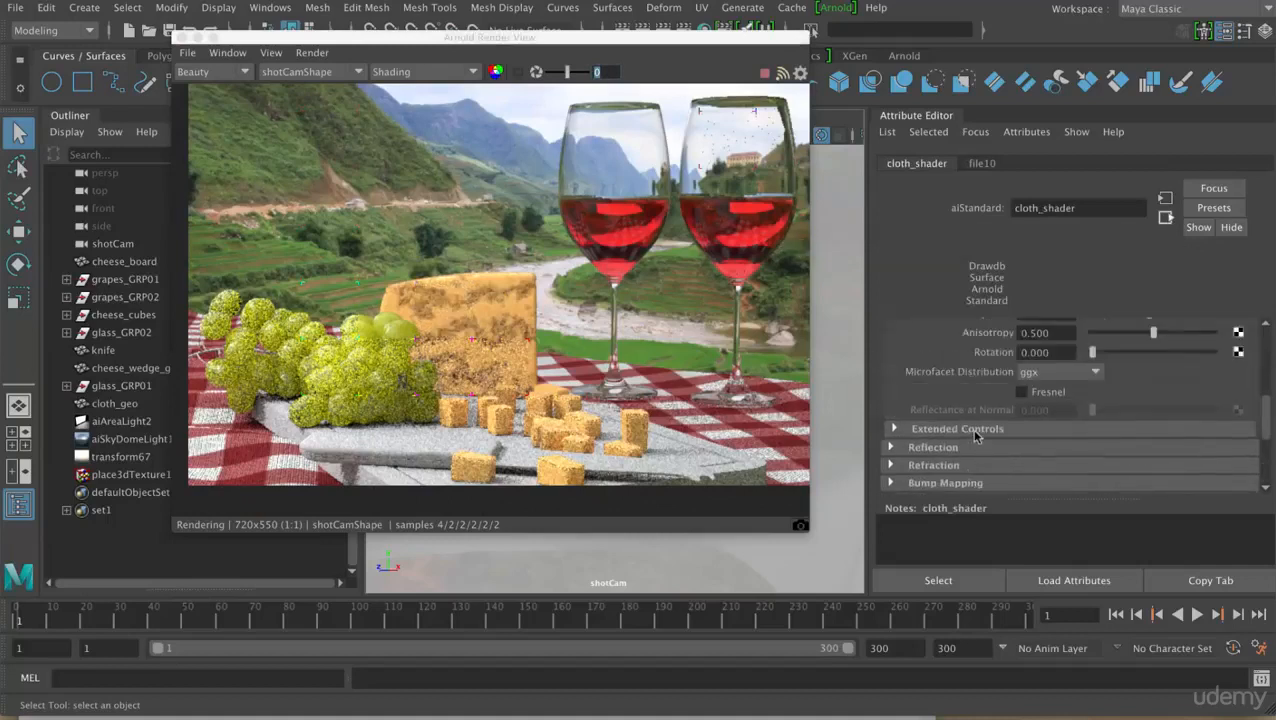
pyautogui.click(933, 367)
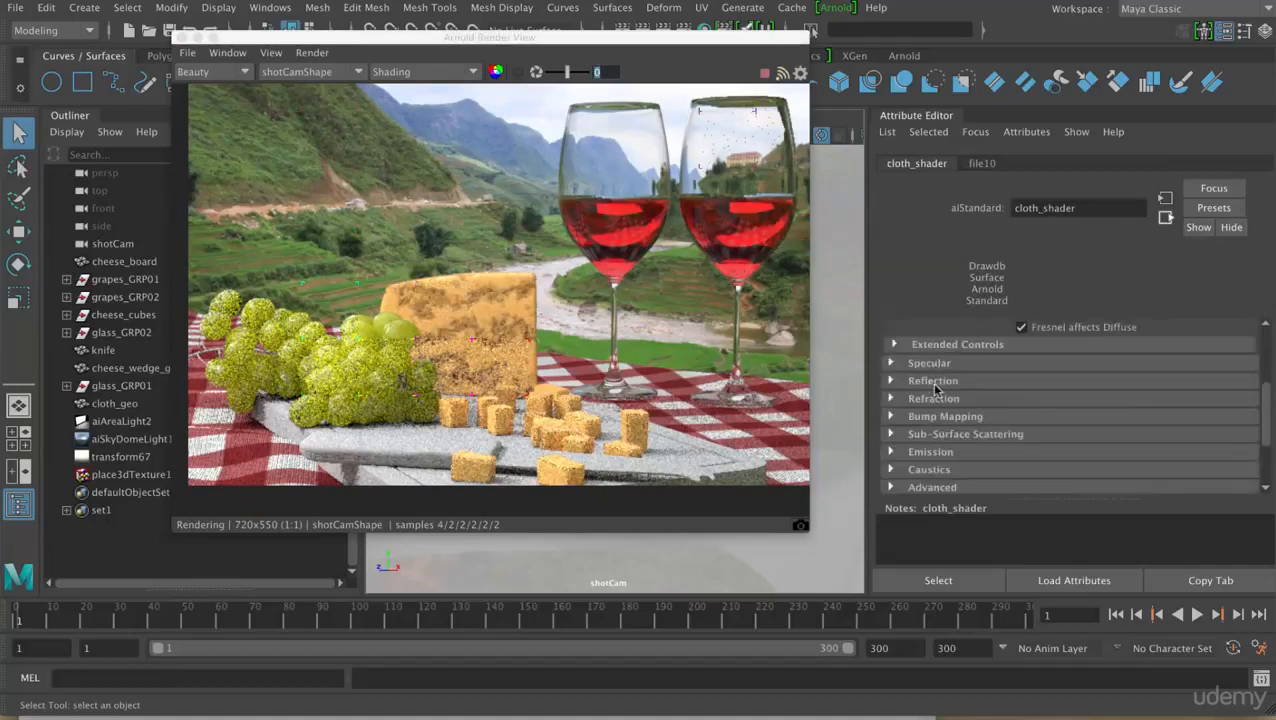
pyautogui.click(930, 364)
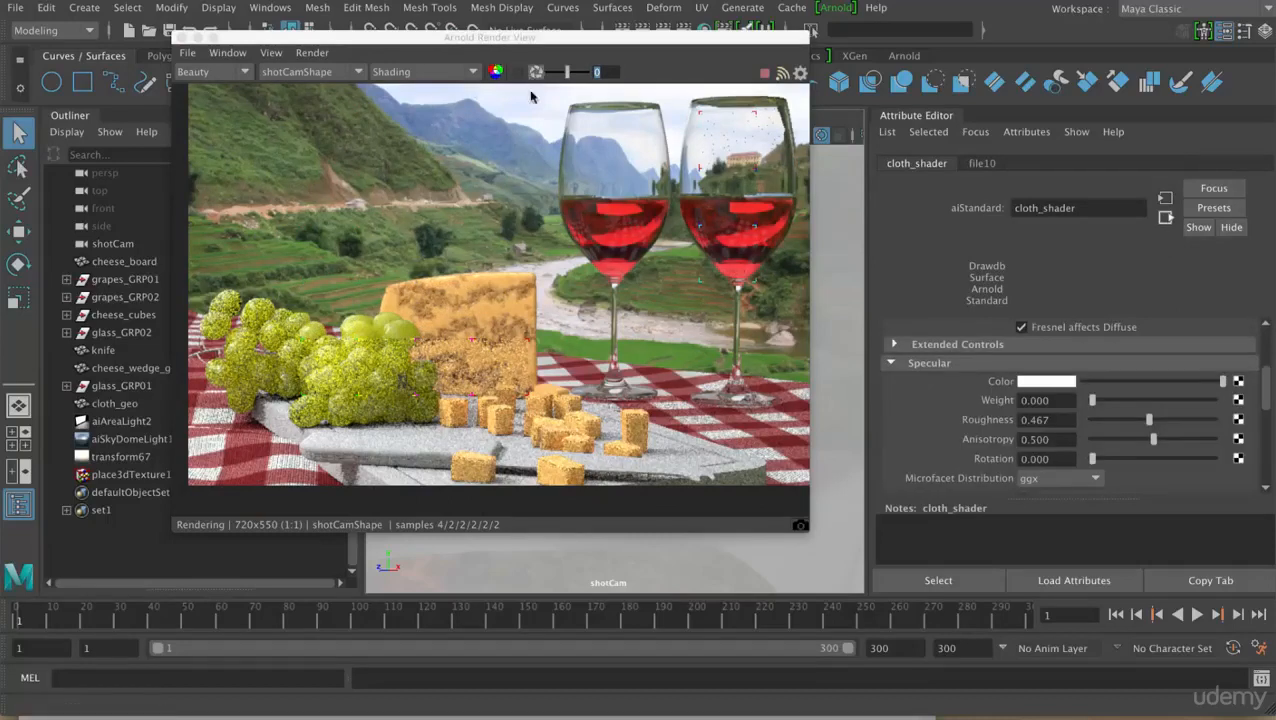
pyautogui.click(517, 72)
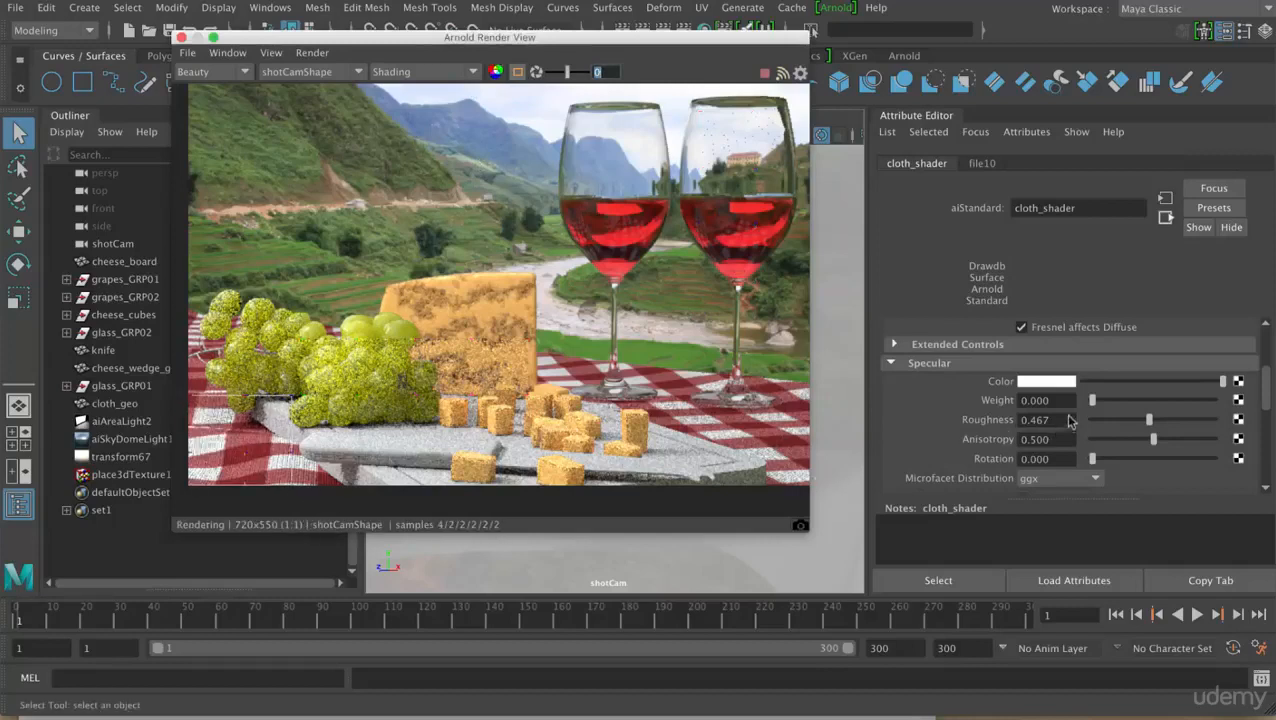
pyautogui.moveTo(1098, 402); pyautogui.dragTo(1112, 406)
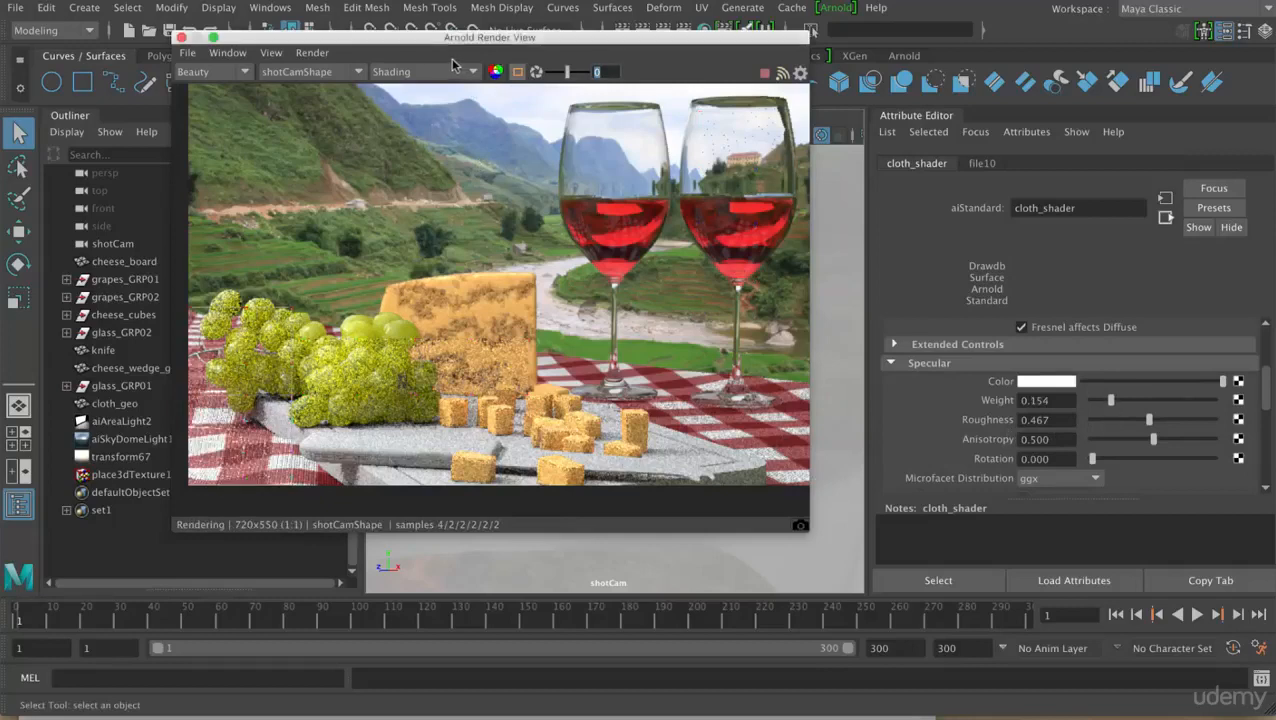
# Switch the render view's debug shading to Isolate Selected and select cloth_geo as the object to isolate.
pyautogui.click(440, 72)
pyautogui.click(411, 193)
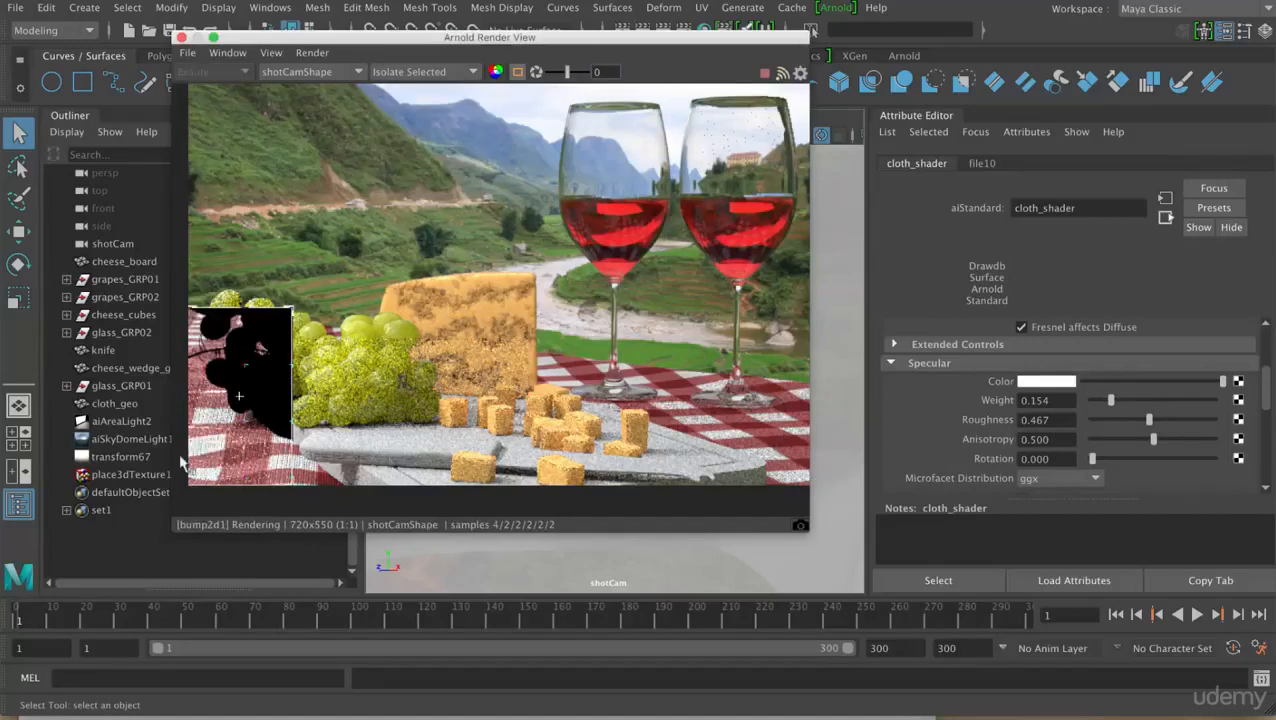
pyautogui.click(114, 404)
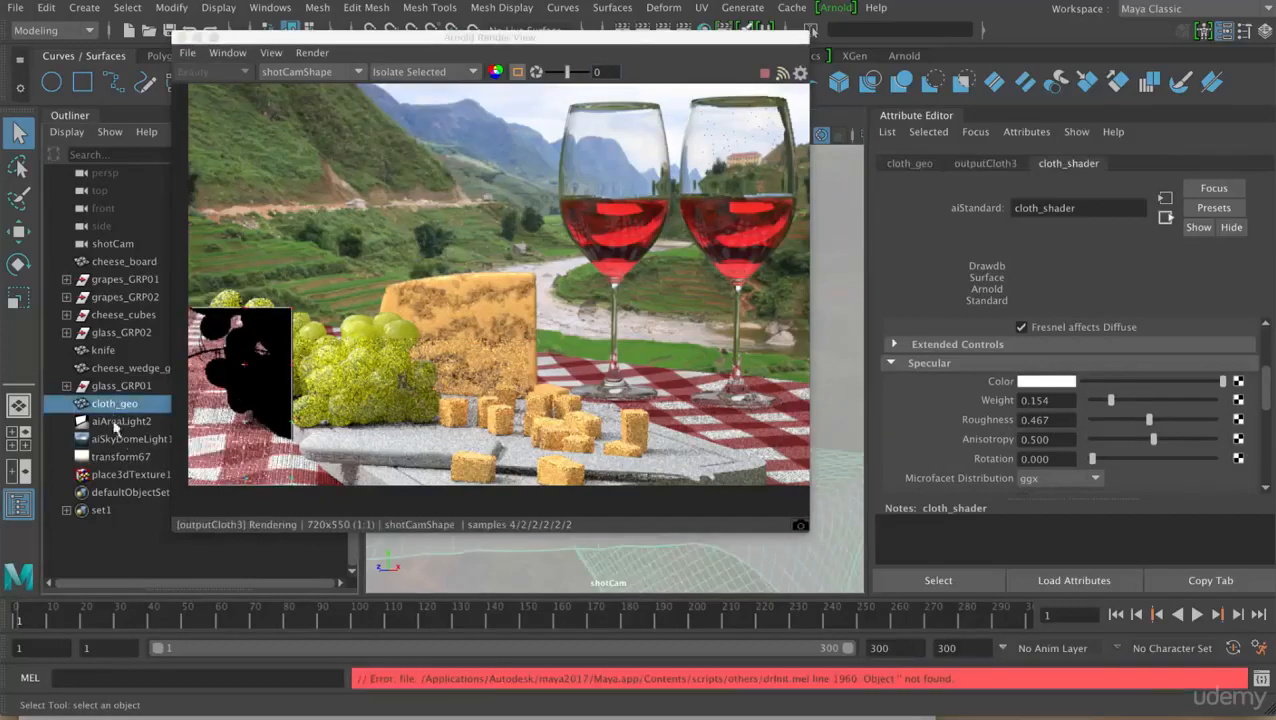